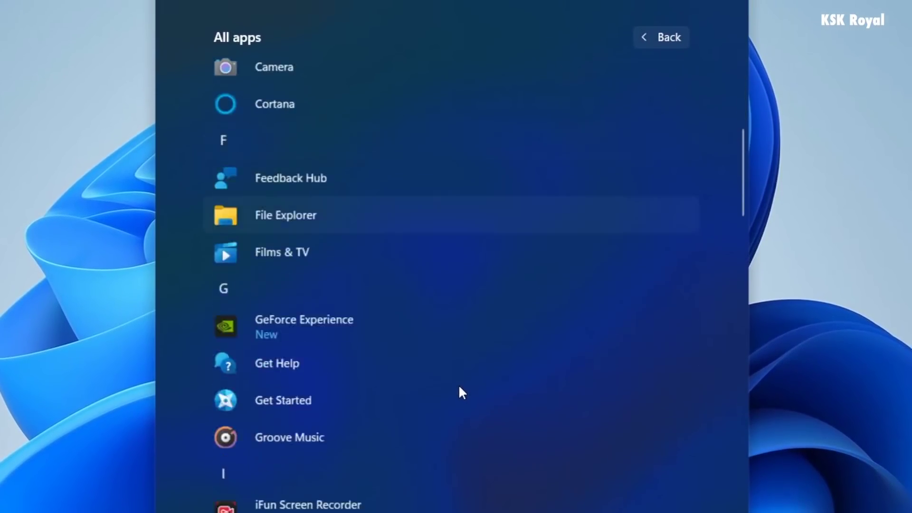
scroll(460, 393, "down", 15)
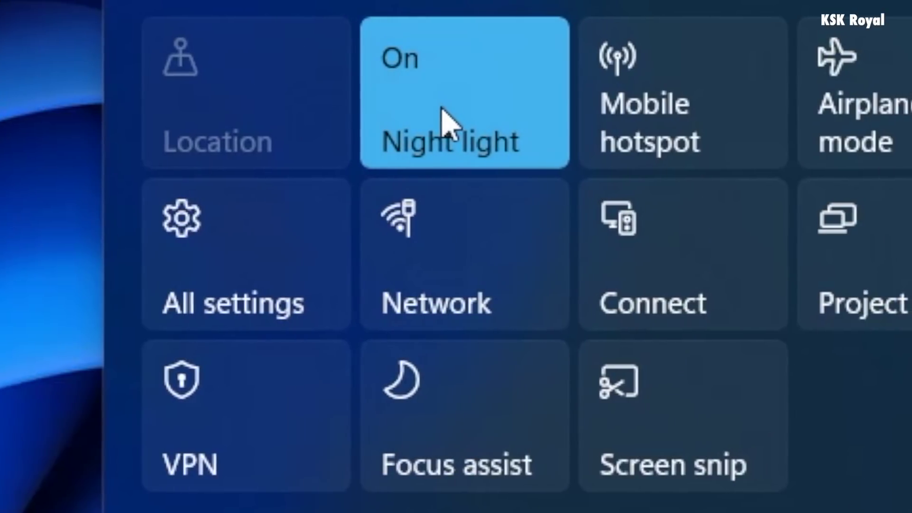
Turn Night light off and Focus assist on, then show the Task View overview.
left_click(440, 111)
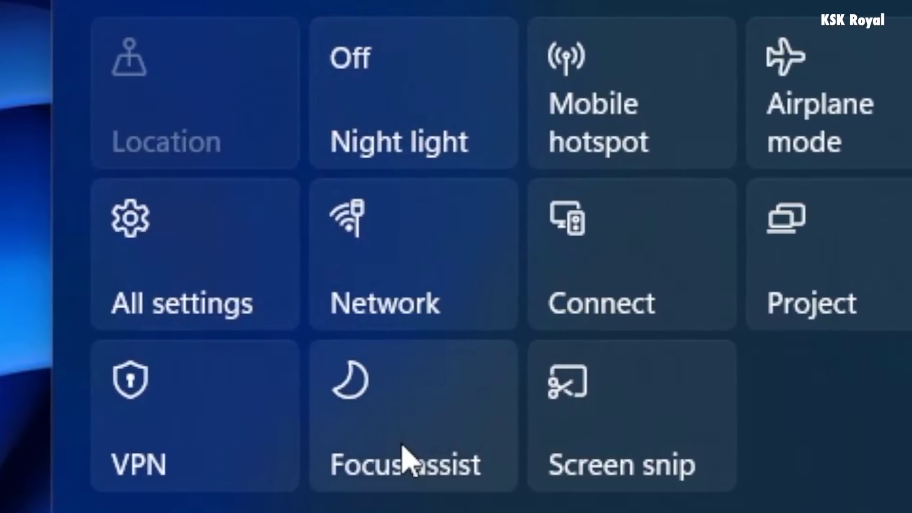
left_click(406, 459)
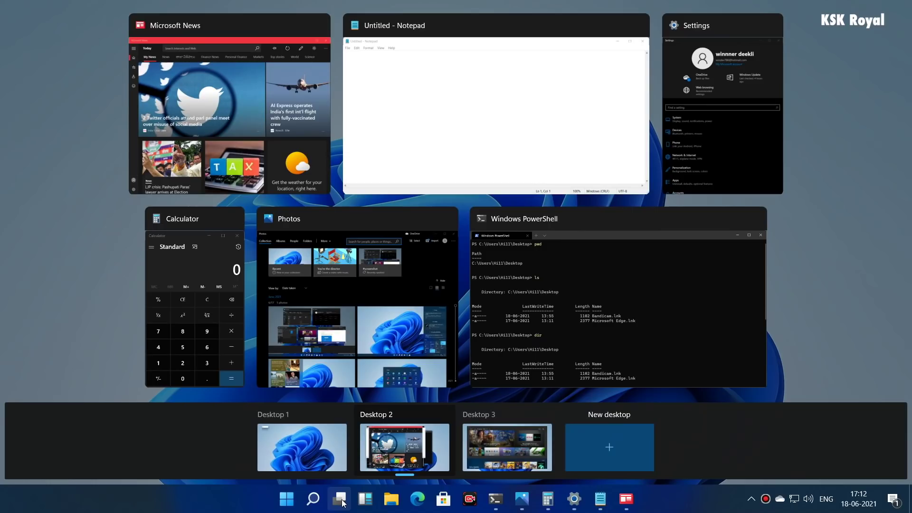
left_click(340, 499)
left_click(340, 499)
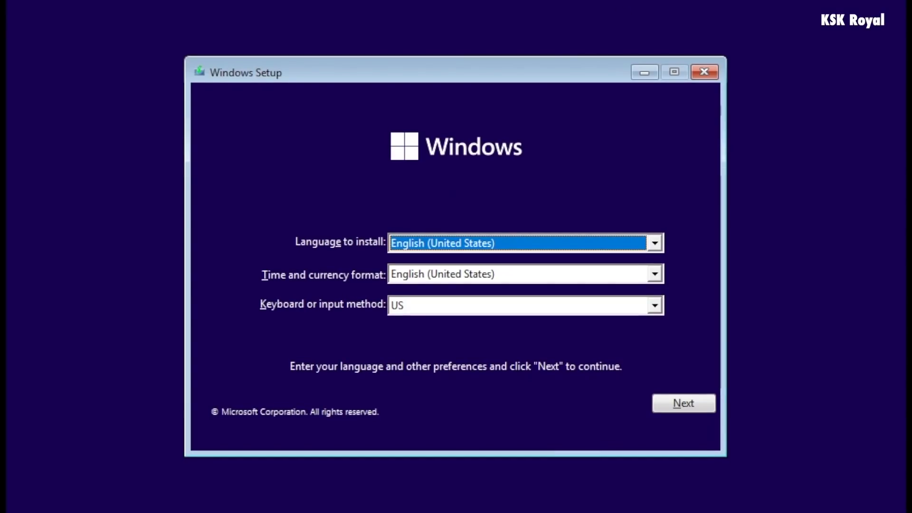
Choose English (India) as the time and currency format and start the installation.
left_click(637, 274)
scroll(592, 330, "up", 7)
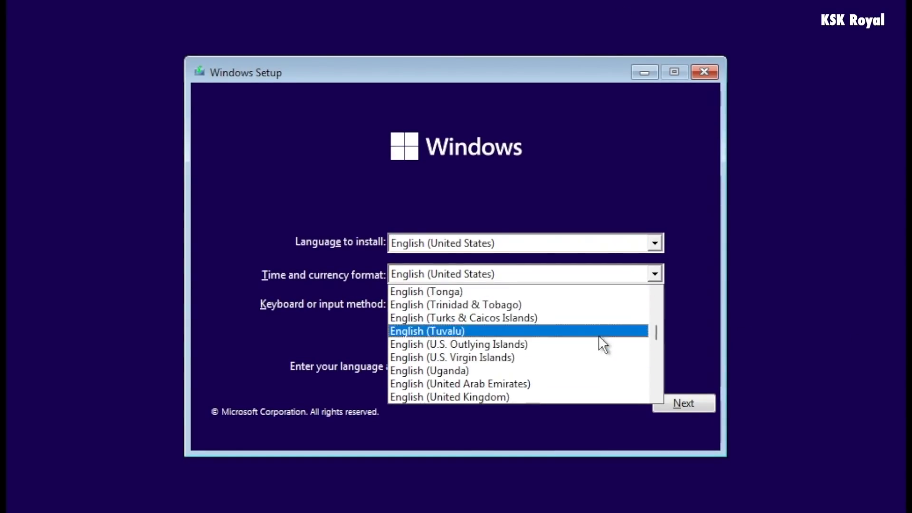
scroll(512, 327, "up", 14)
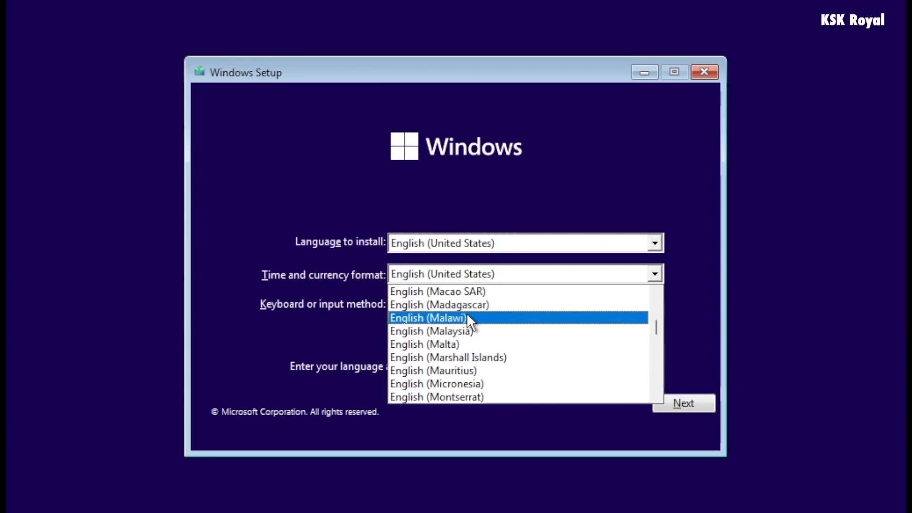
left_click(428, 304)
left_click(684, 403)
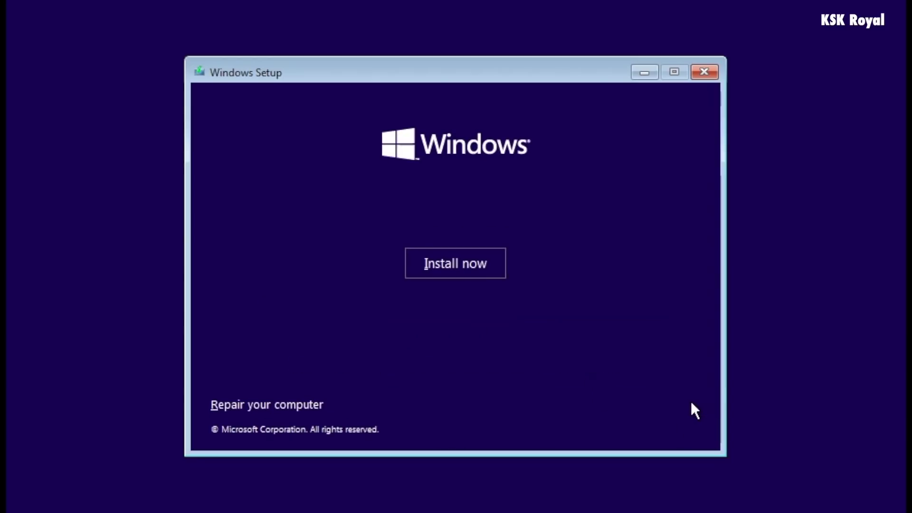
left_click(420, 263)
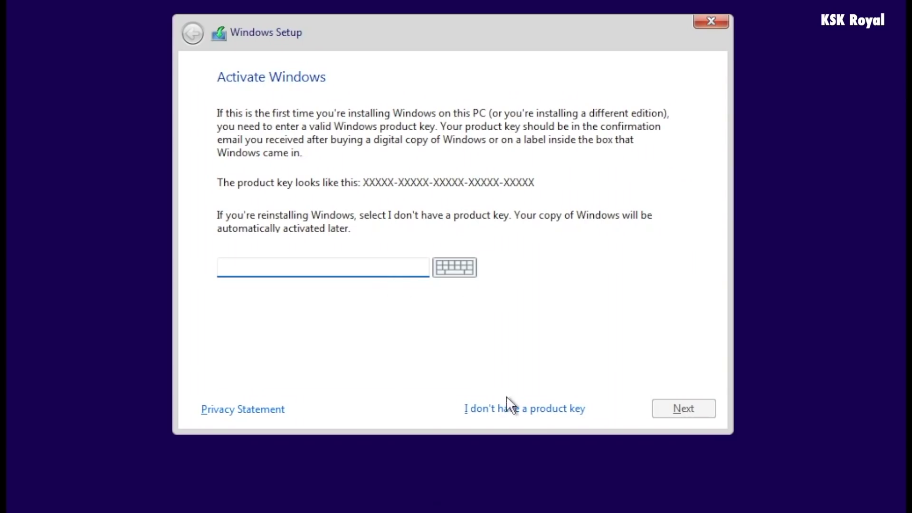
Skip the product key, pick Windows 11 Pro, and accept the license terms.
left_click(511, 407)
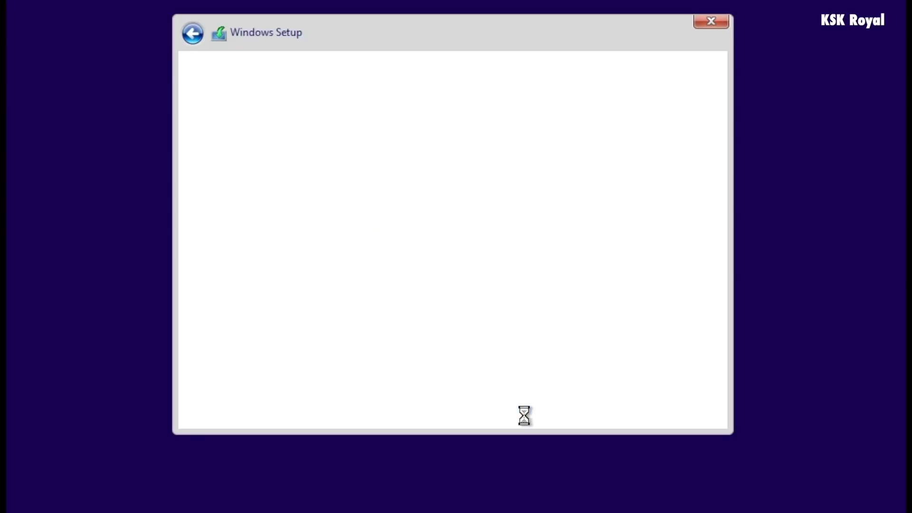
left_click(378, 221)
left_click(660, 408)
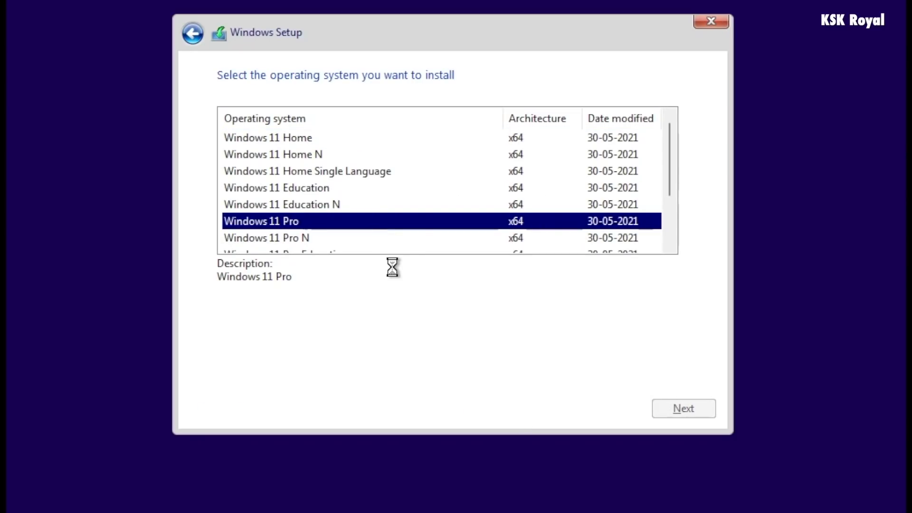
left_click(359, 380)
left_click(659, 409)
Do a custom install, partitioning Drive 0 and installing onto Partition 3.
left_click(404, 224)
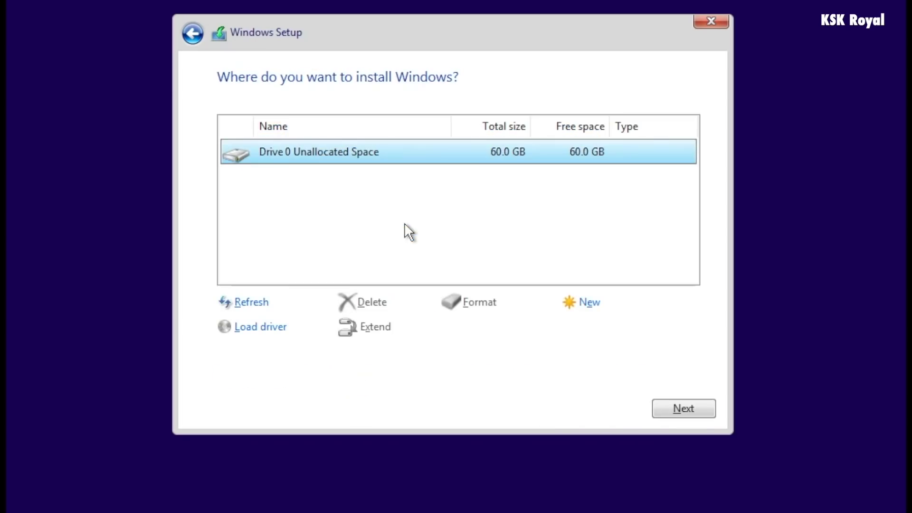
left_click(591, 305)
key("Return")
left_click(568, 326)
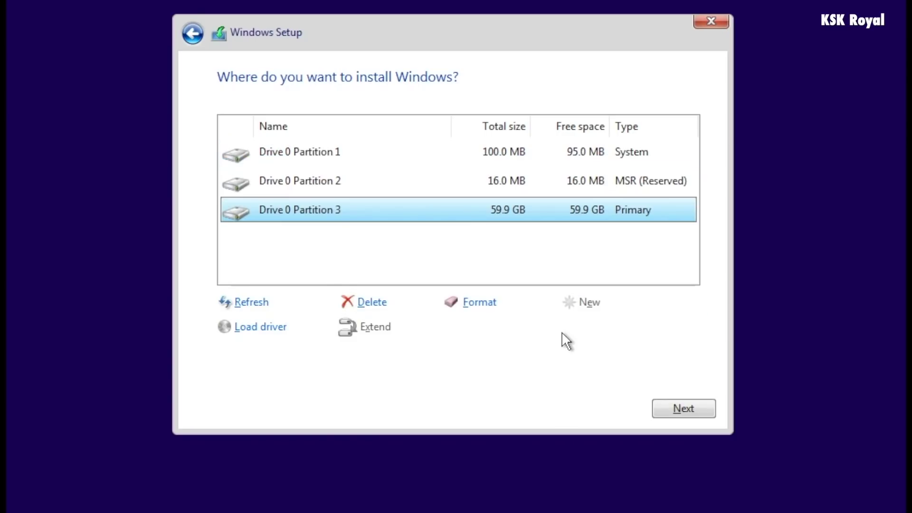
left_click(656, 401)
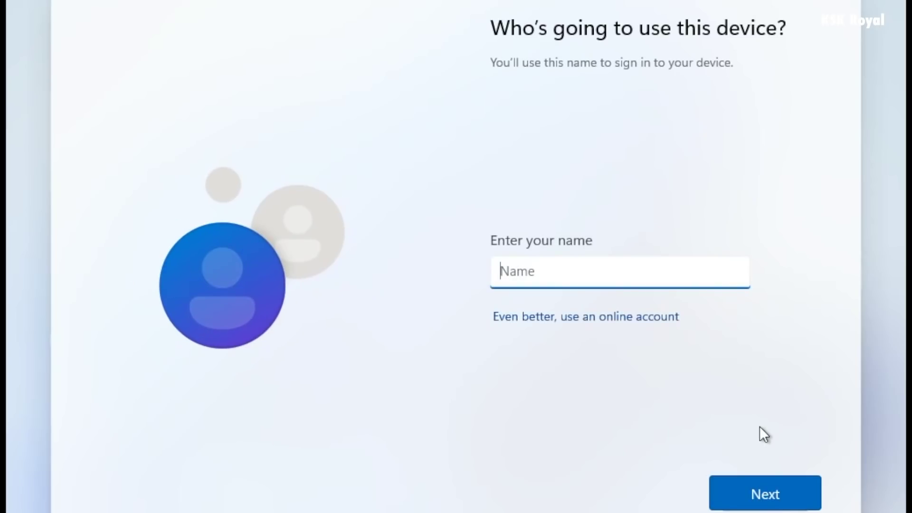
Enter 'win11' as the local account's user name.
type("win11")
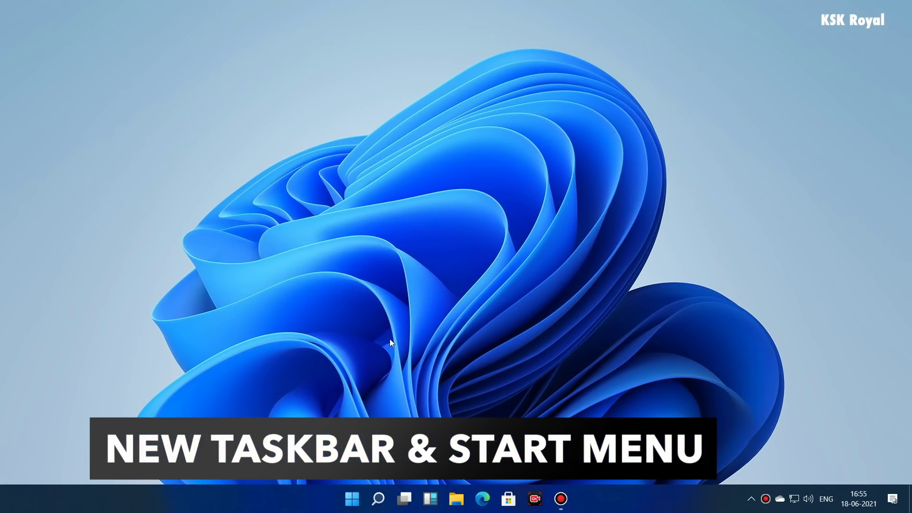
left_click(356, 502)
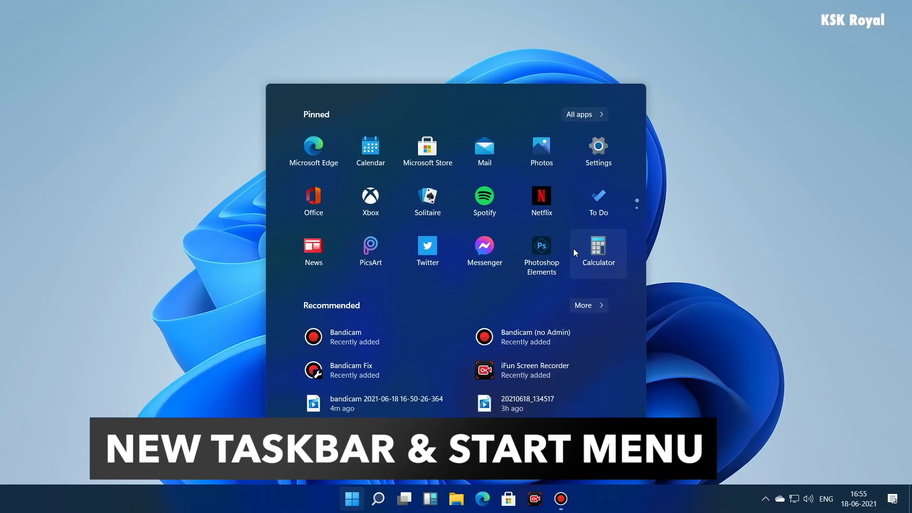
left_click(354, 506)
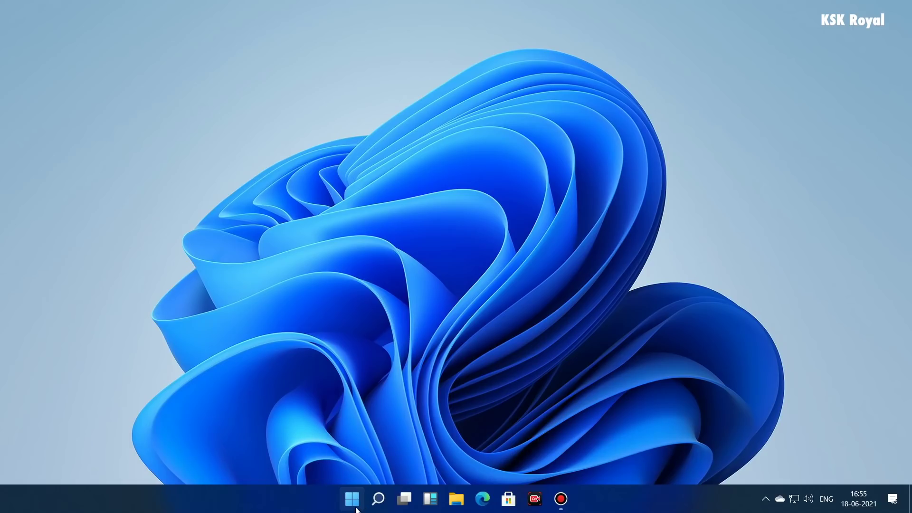
right_click(365, 483)
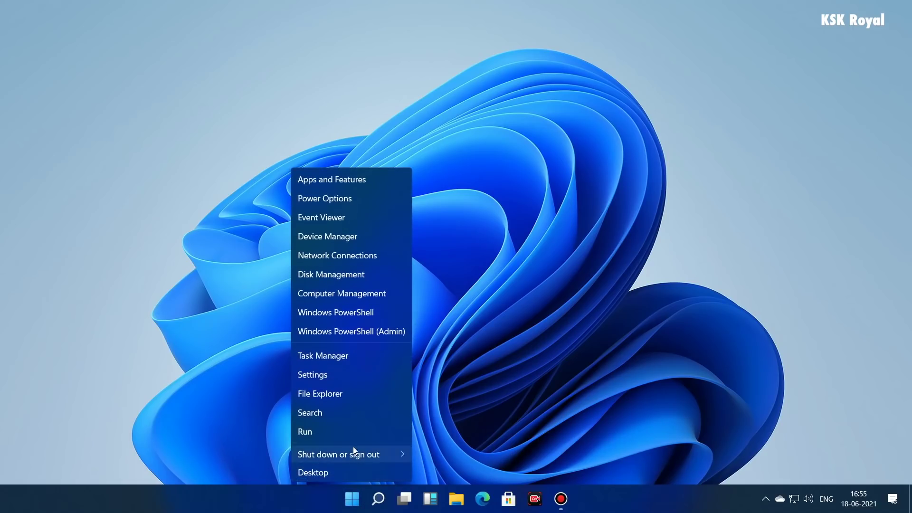
left_click(354, 473)
right_click(355, 486)
left_click(375, 496)
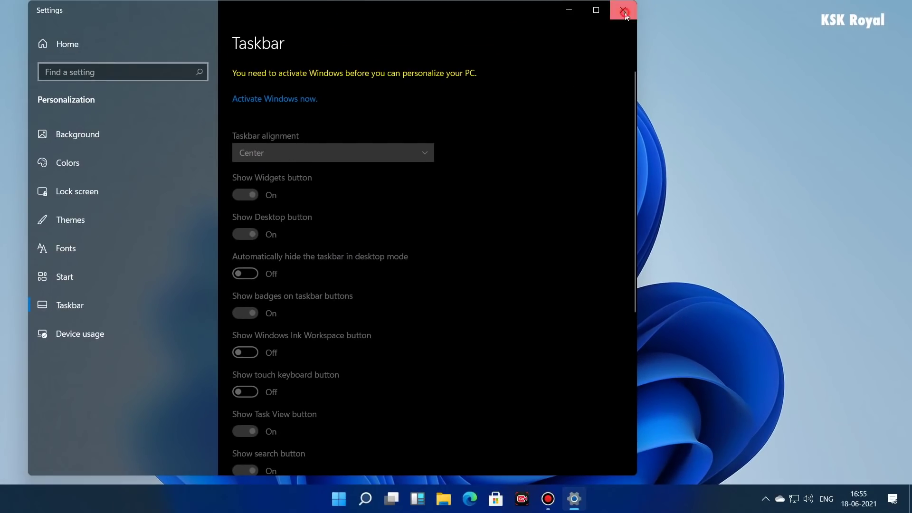
left_click(624, 10)
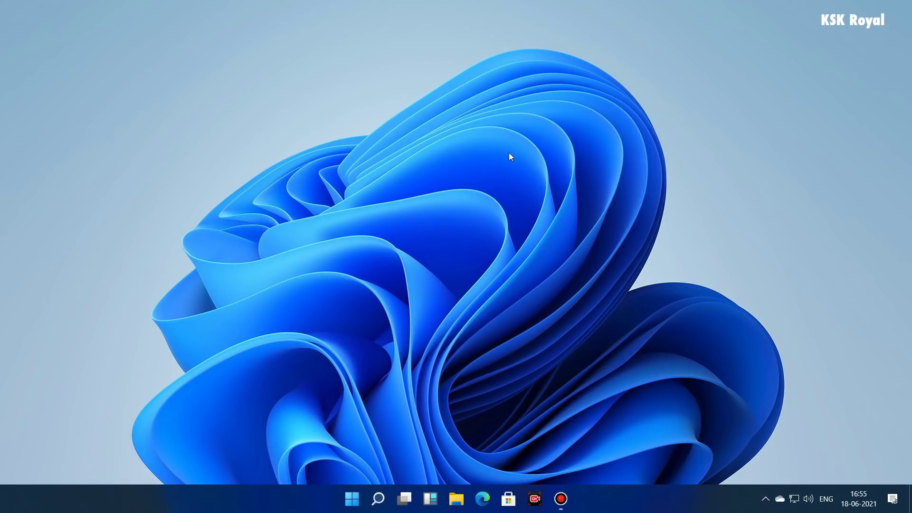
Open Start and browse the full app list before returning to pinned apps.
left_click(355, 507)
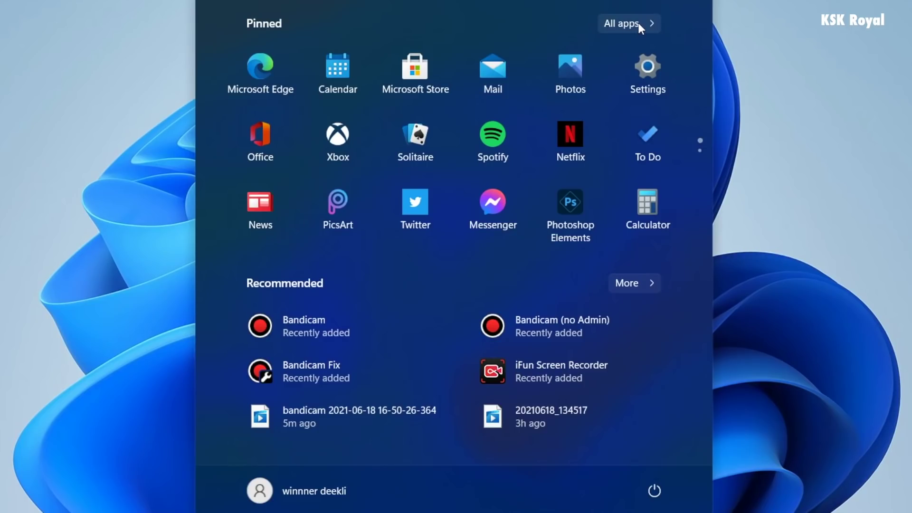
left_click(639, 25)
scroll(520, 272, "down", 15)
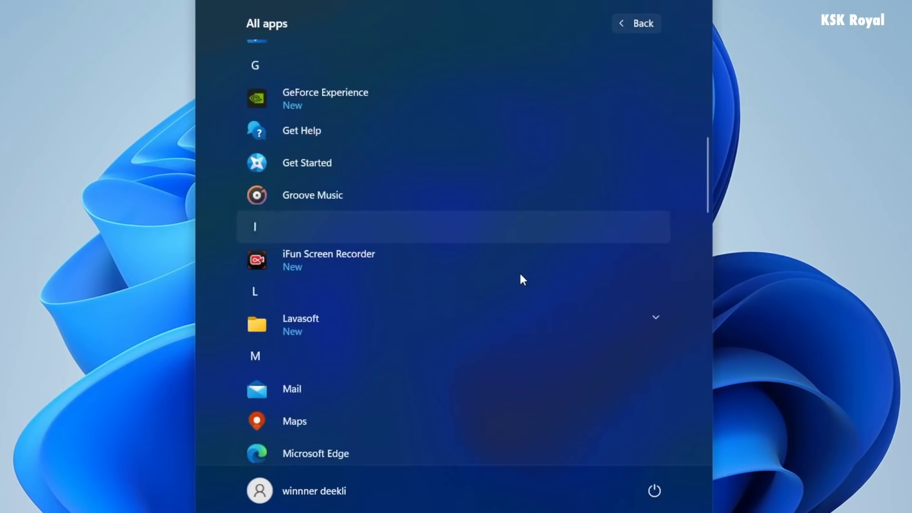
scroll(517, 275, "up", 10)
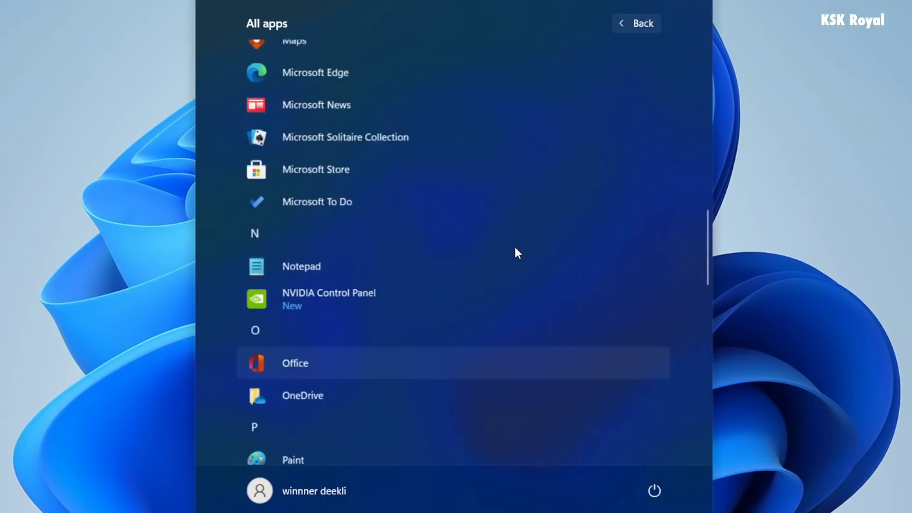
left_click(637, 21)
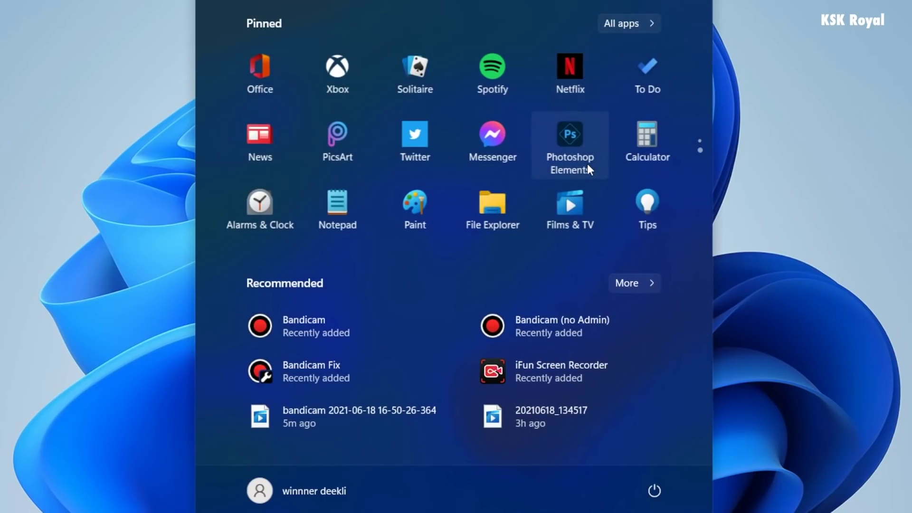
scroll(587, 164, "up", 1)
Move Calendar to the first pinned slot and unpin Netflix from Start.
right_click(330, 75)
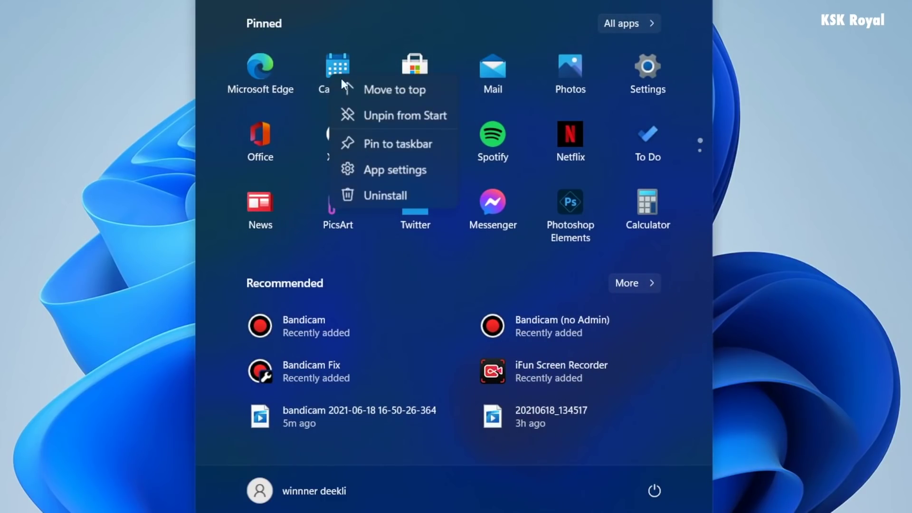
left_click(382, 89)
right_click(412, 81)
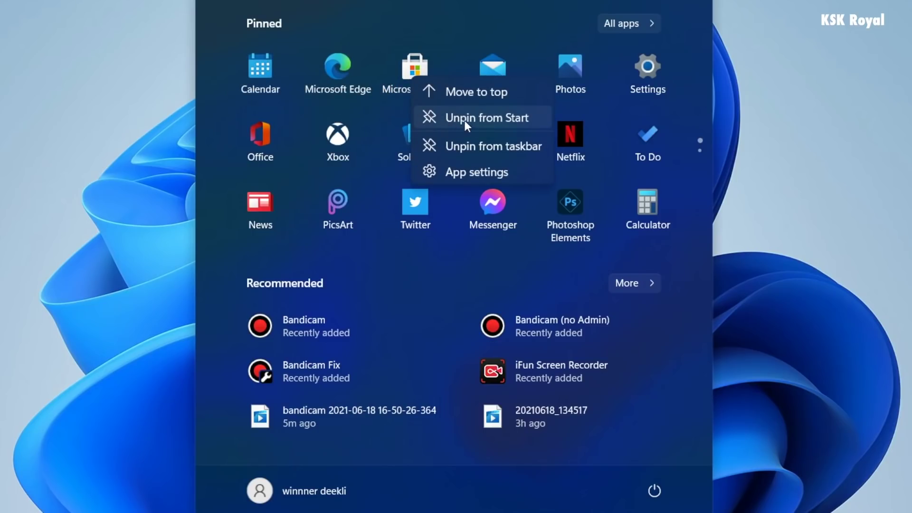
right_click(568, 147)
left_click(600, 181)
scroll(603, 152, "down", 1)
scroll(598, 159, "up", 1)
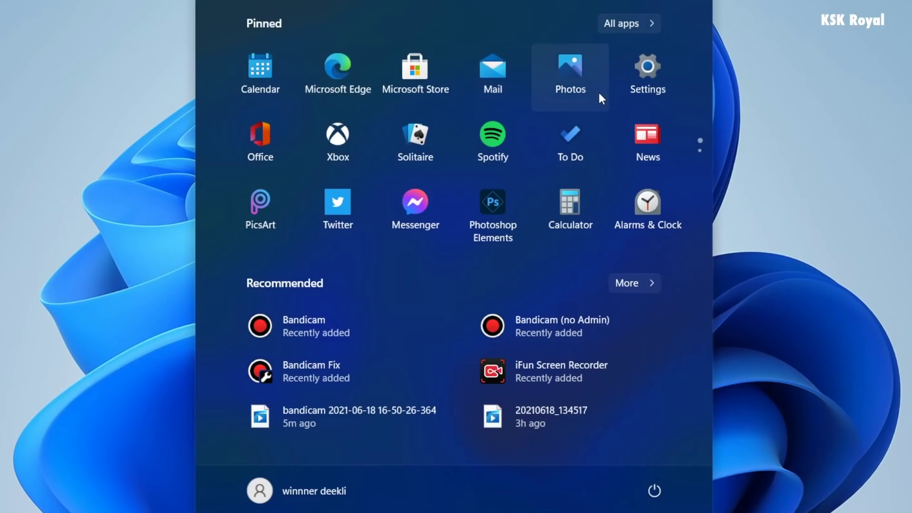
scroll(613, 166, "down", 1)
scroll(598, 167, "up", 1)
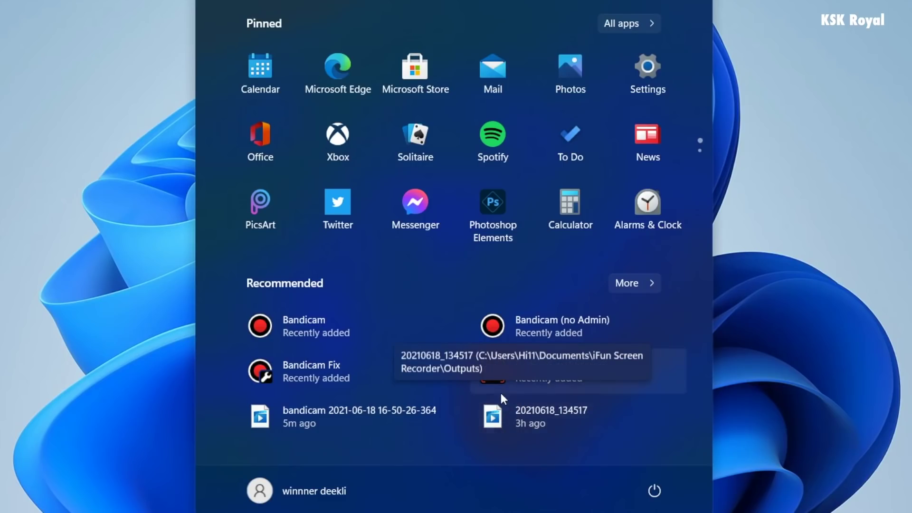
Expand and scroll the full Recommended list, then return to pinned apps.
left_click(628, 285)
scroll(464, 265, "down", 8)
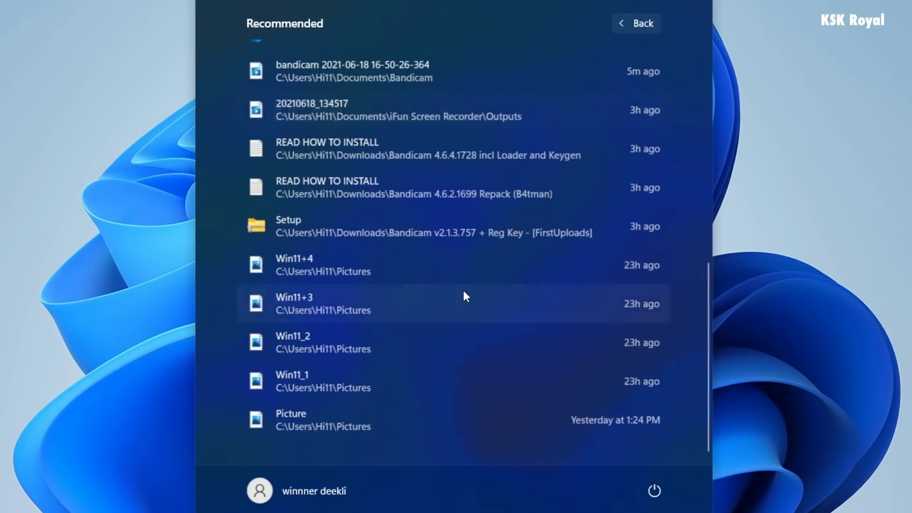
scroll(451, 216, "up", 10)
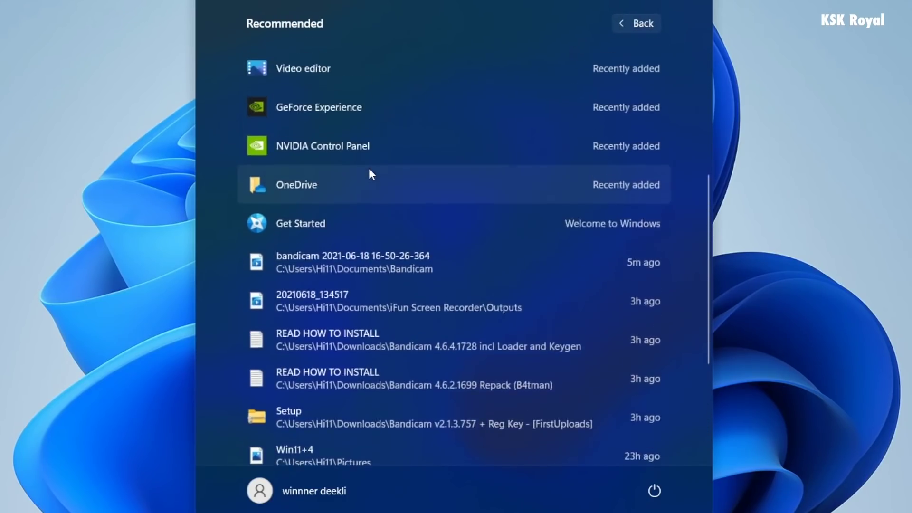
left_click(639, 23)
View the account menu and the sleep, shut down and restart options, then close Start.
left_click(278, 491)
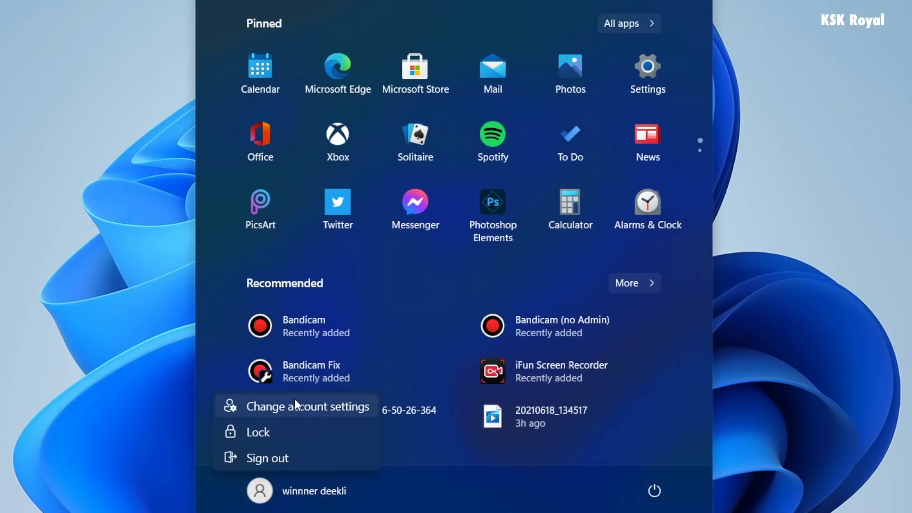
left_click(458, 478)
left_click(654, 491)
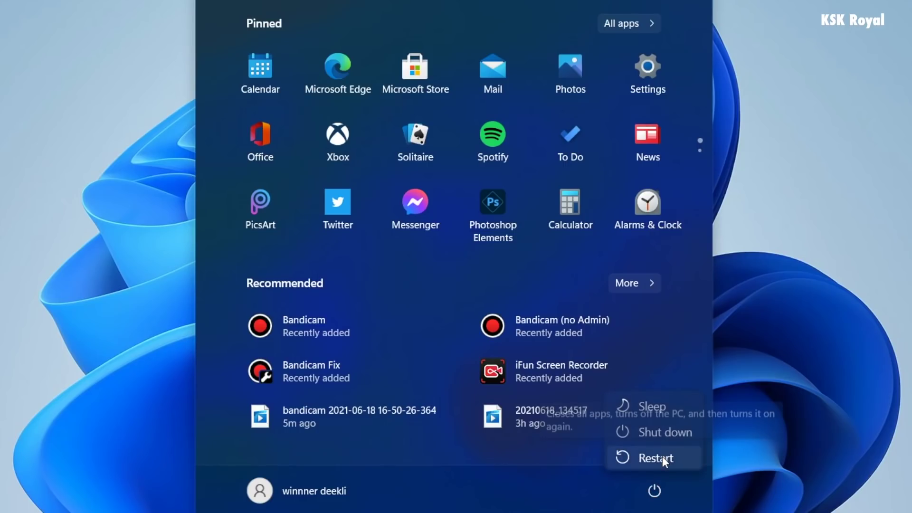
left_click(653, 496)
left_click(654, 502)
left_click(654, 489)
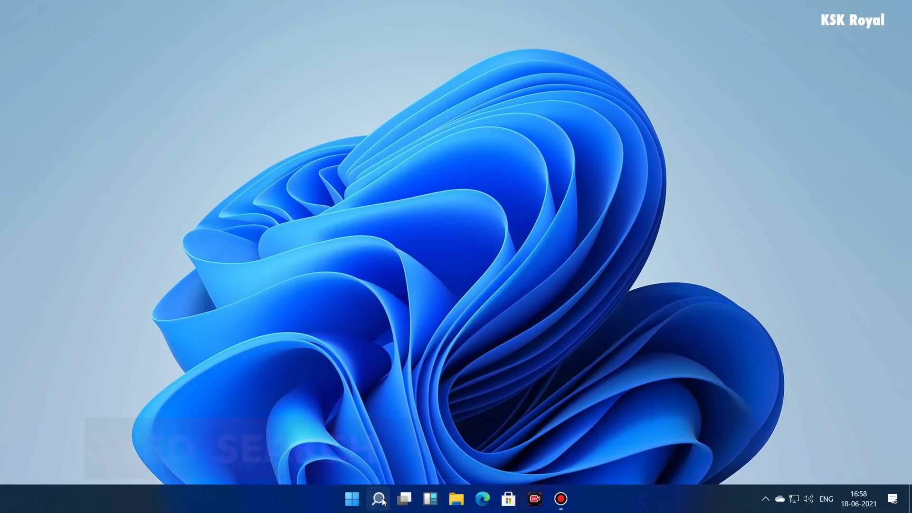
left_click(383, 501)
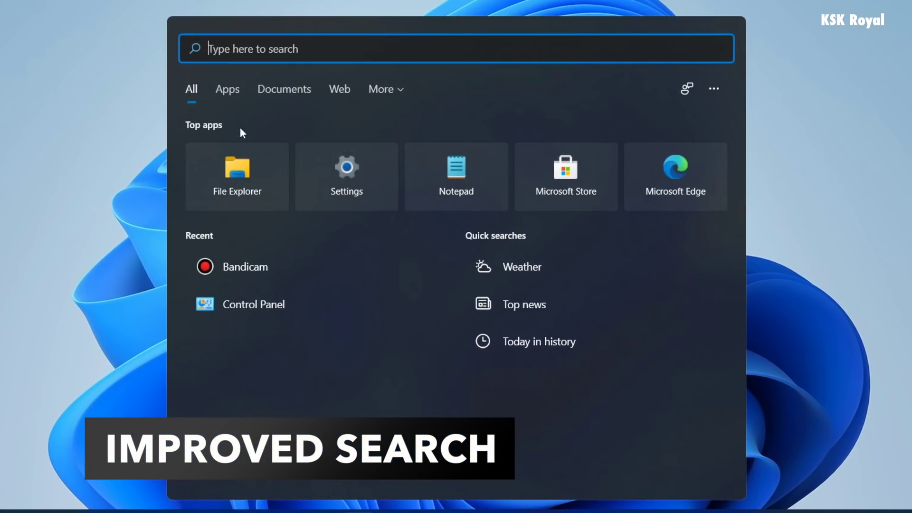
left_click(233, 93)
left_click(277, 87)
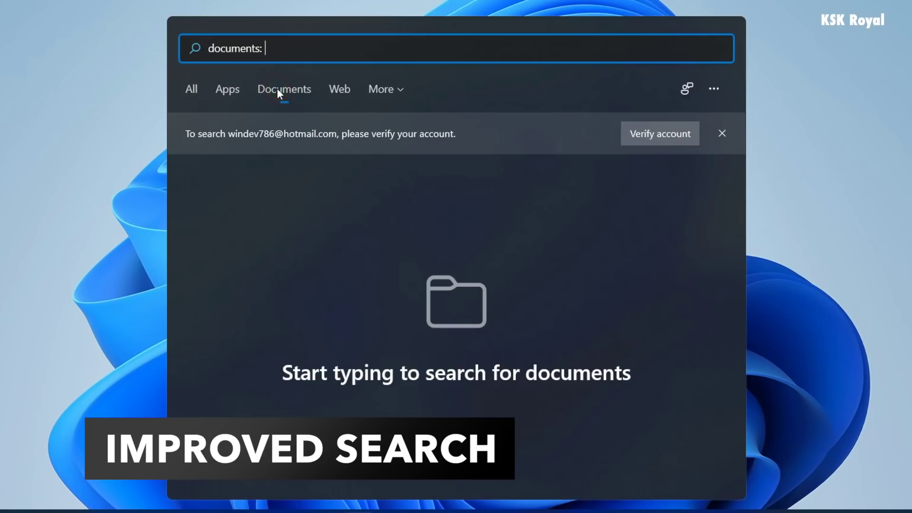
left_click(338, 90)
left_click(387, 90)
left_click(215, 88)
left_click(191, 90)
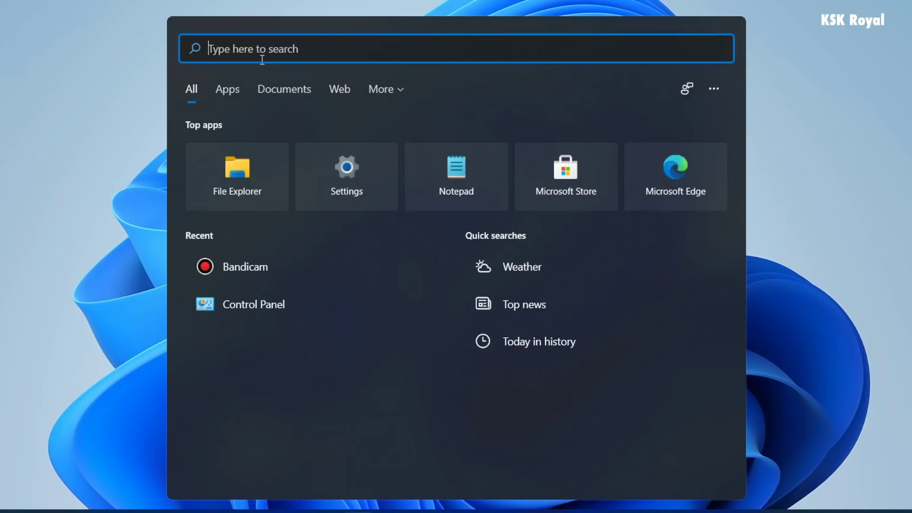
type("president of russia")
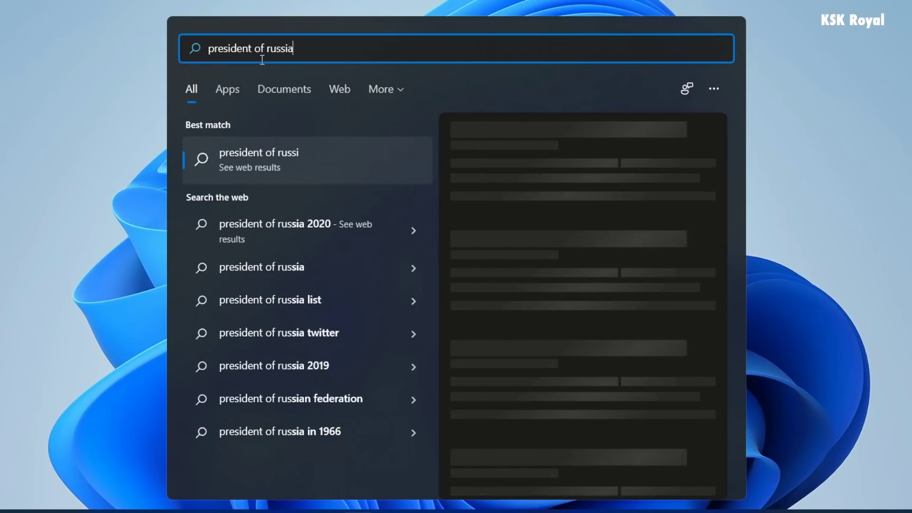
scroll(646, 241, "down", 5)
scroll(628, 350, "up", 5)
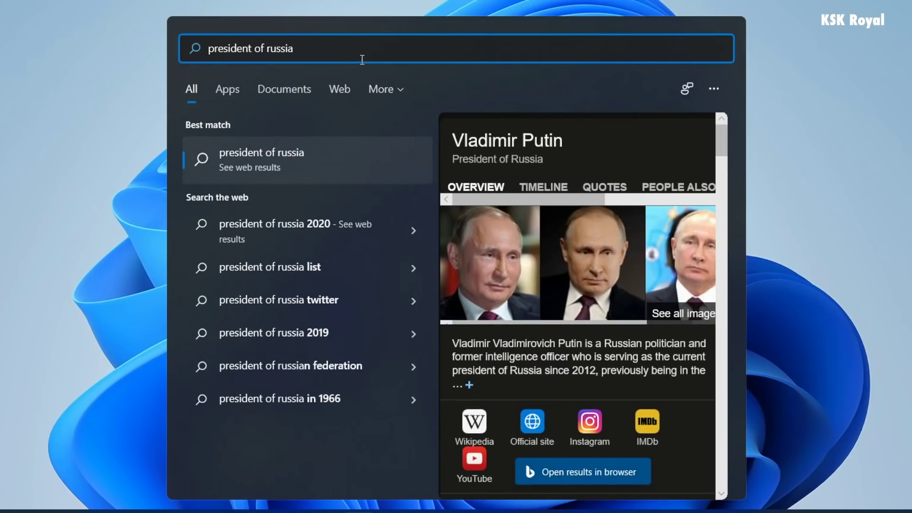
left_click_drag(363, 57, 183, 53)
type("1+1")
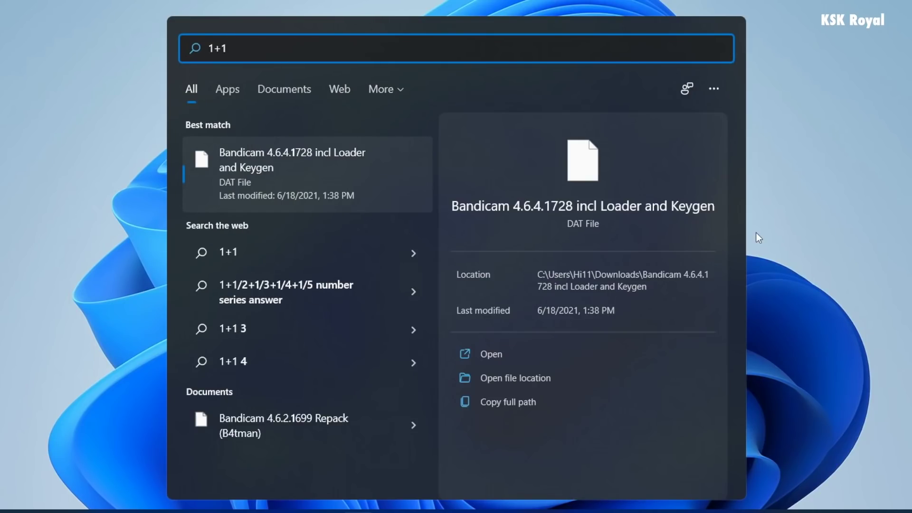
key("ctrl+a")
type("20 + 24")
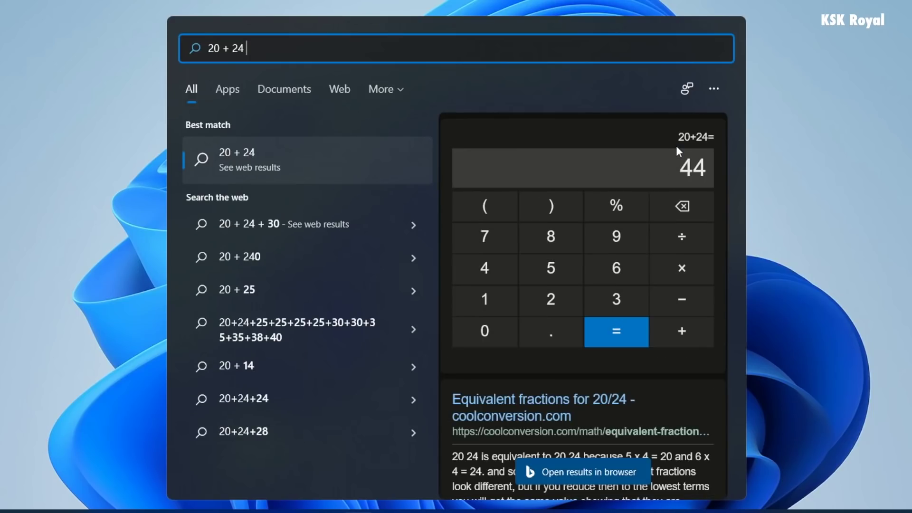
key("ctrl+a")
type("0 / 0")
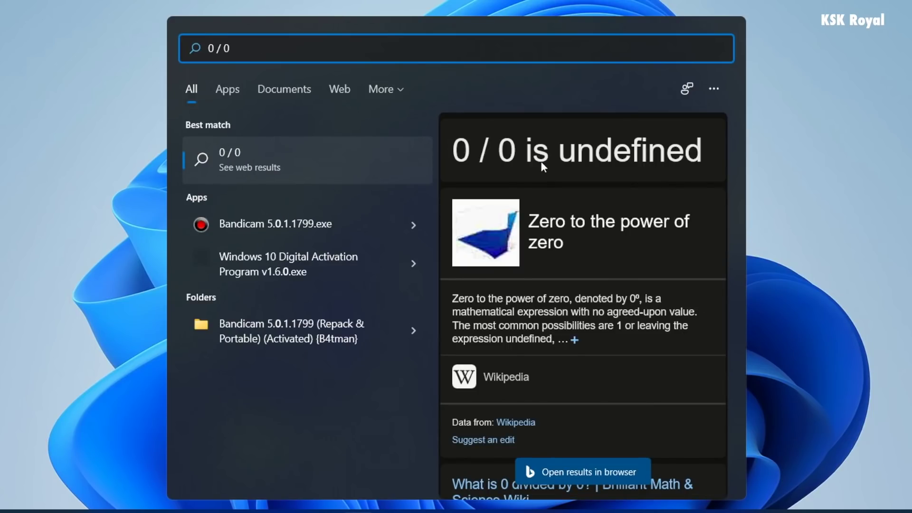
scroll(624, 380, "down", 5)
scroll(623, 380, "up", 5)
key("ctrl+a")
type("file")
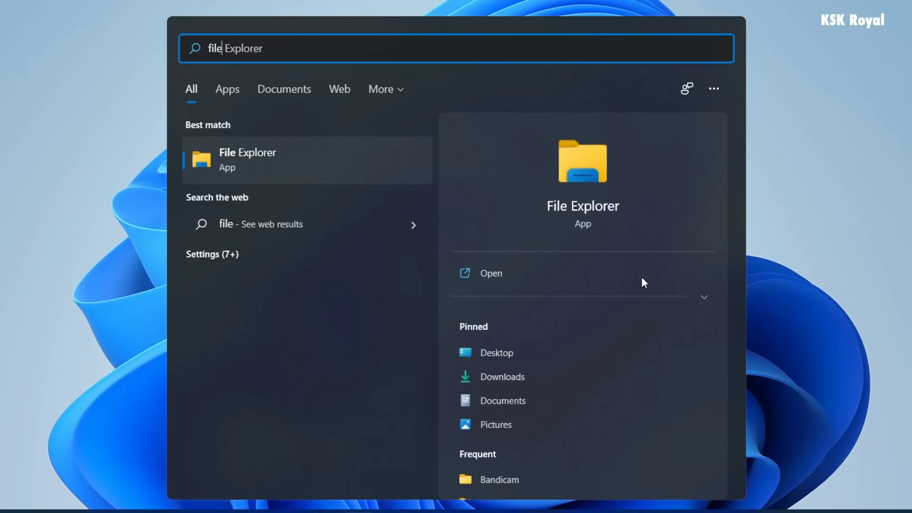
scroll(617, 213, "up", 2)
left_click(701, 298)
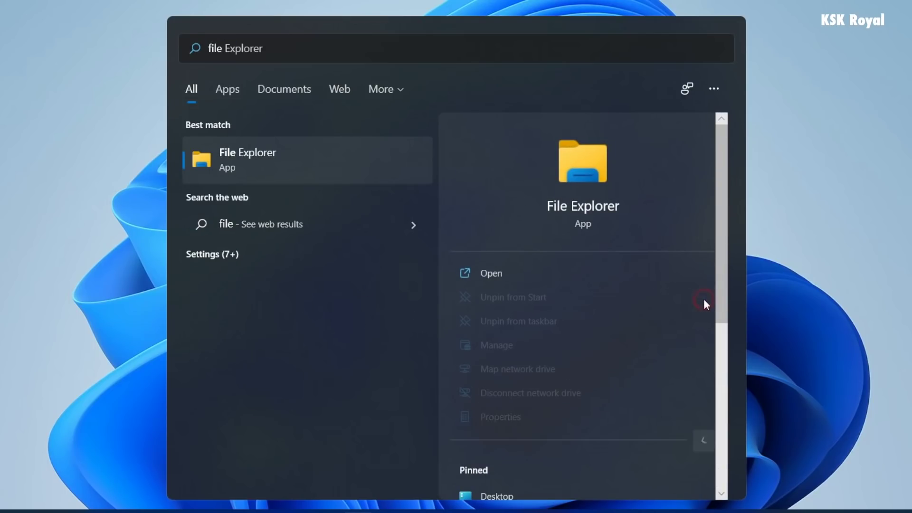
scroll(675, 333, "down", 2)
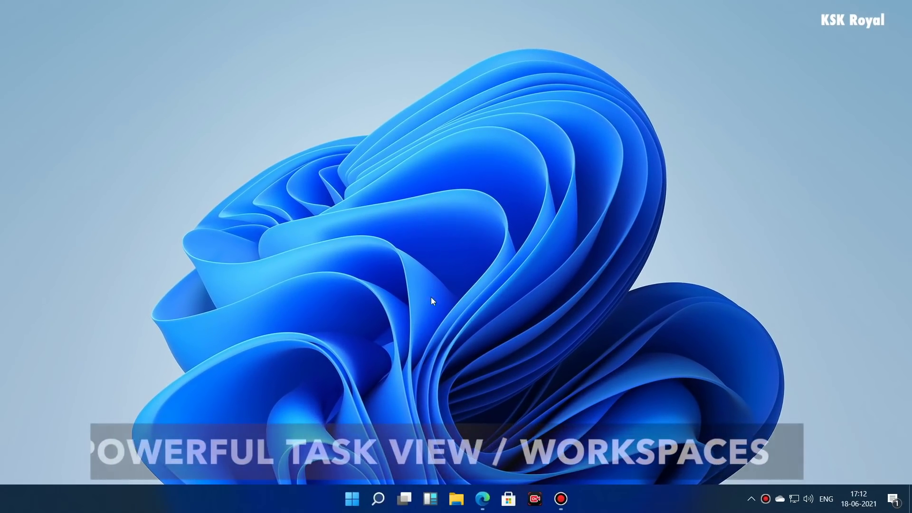
Switch to Desktop 2 through Task View and reopen Task View.
left_click(403, 498)
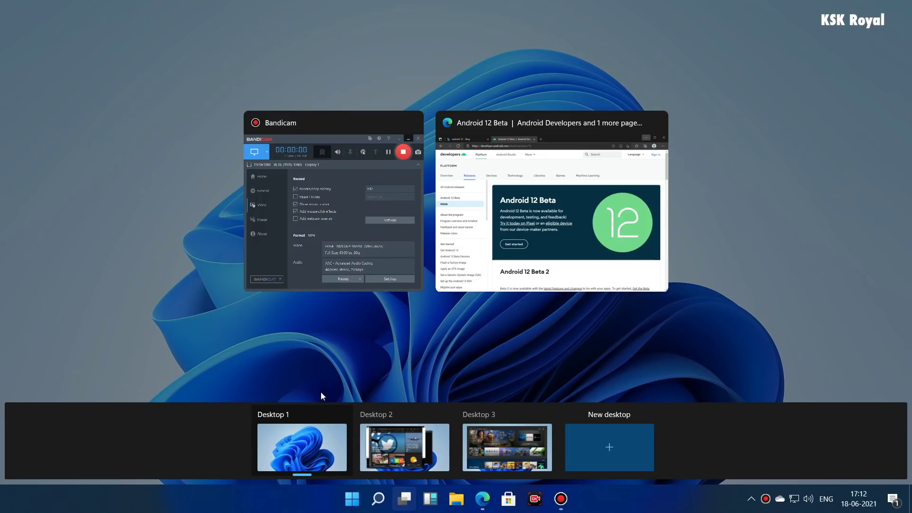
left_click(370, 444)
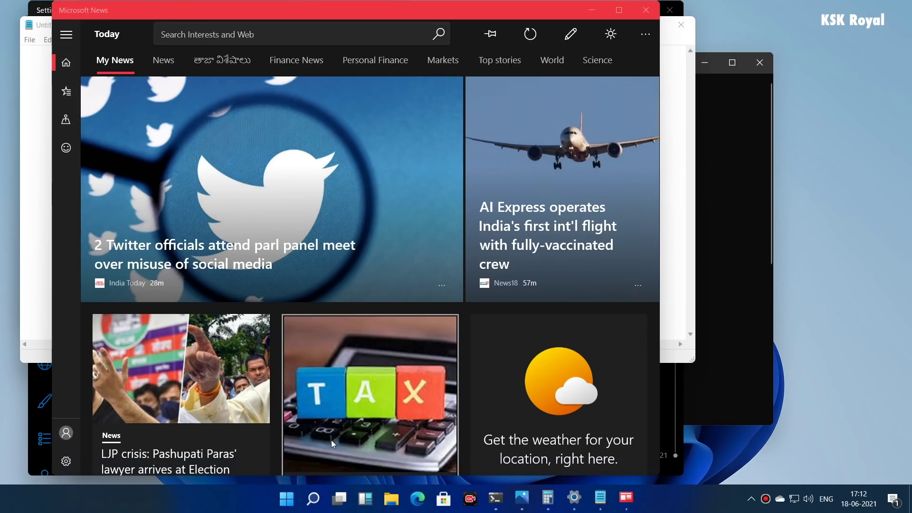
left_click(342, 499)
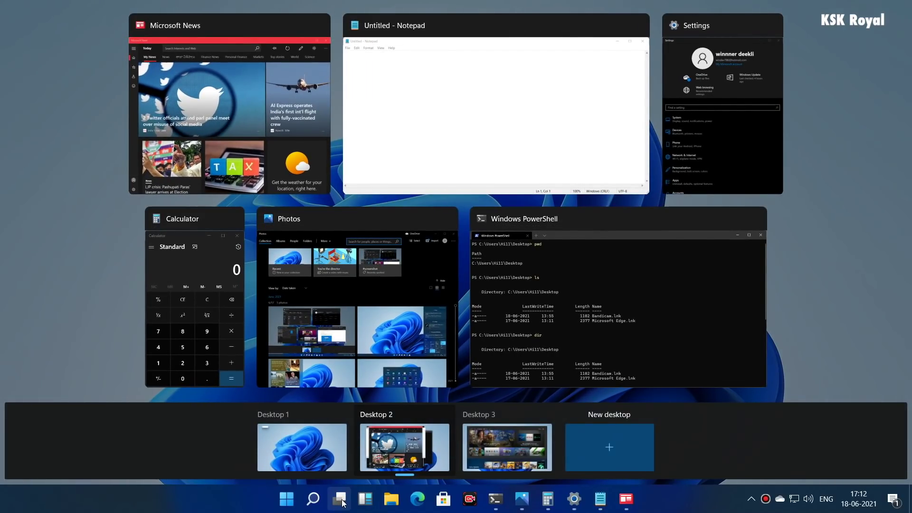
left_click(342, 502)
left_click(343, 502)
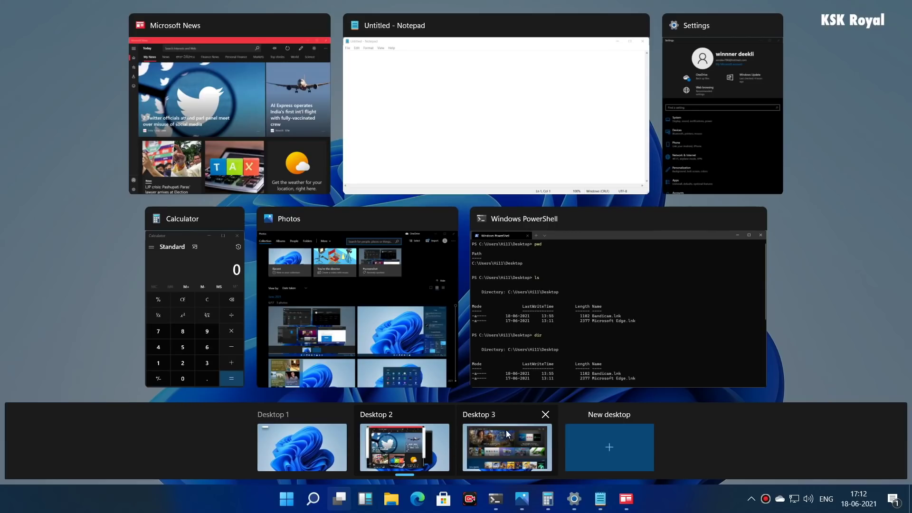
left_click(347, 503)
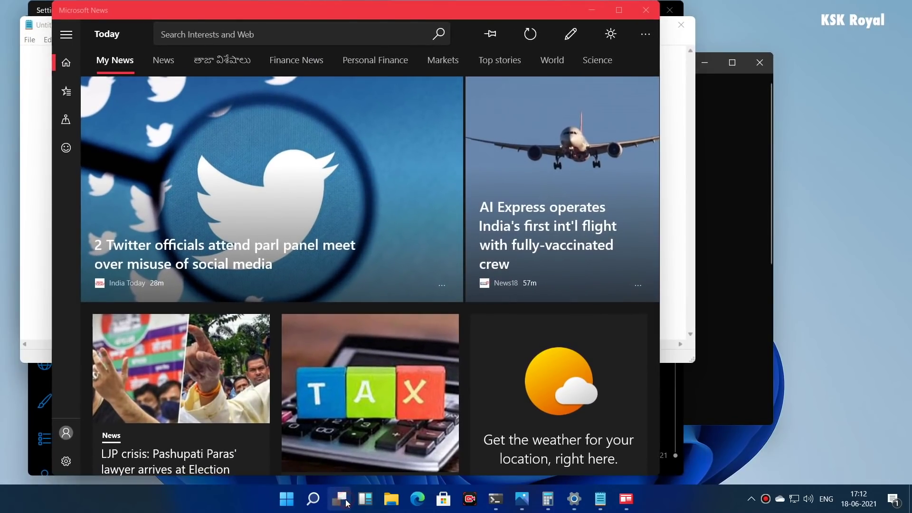
left_click(347, 503)
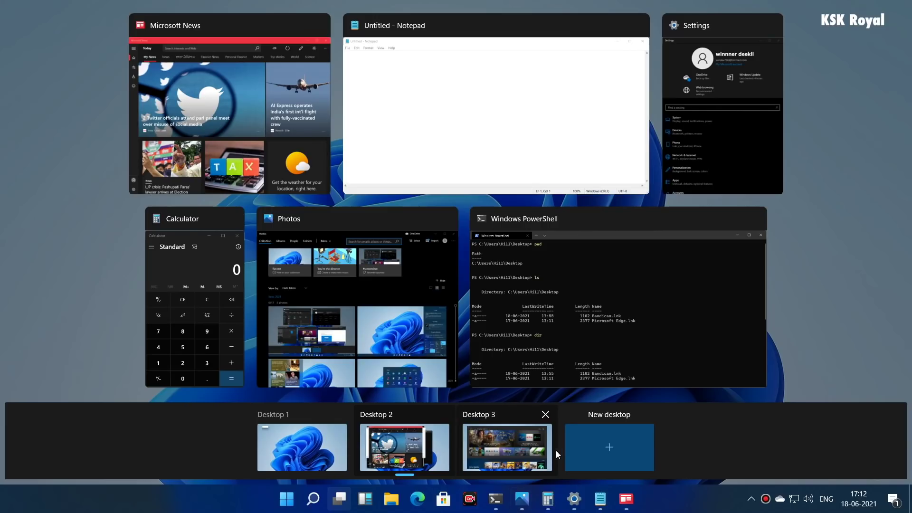
Add Desktop 4, cycle desktops with Ctrl+Win+Left, and bring back the Android 12 Beta browser.
left_click(604, 440)
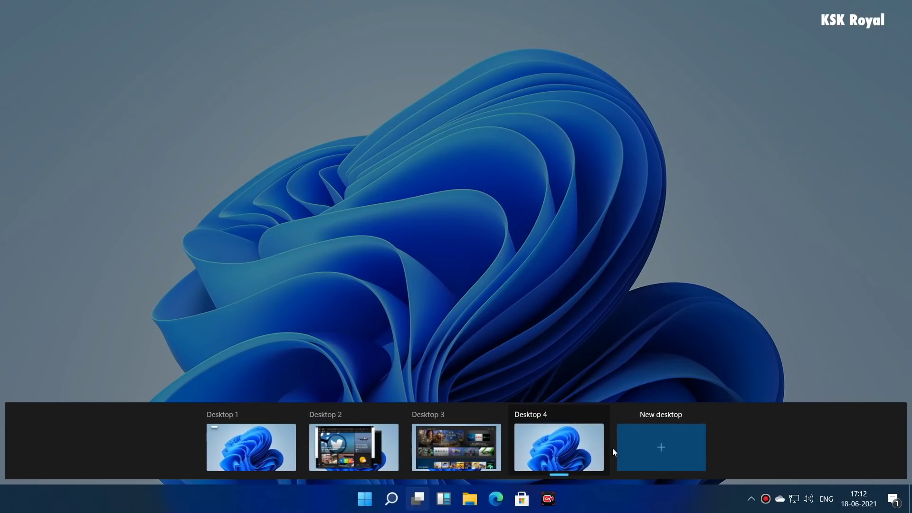
left_click(558, 440)
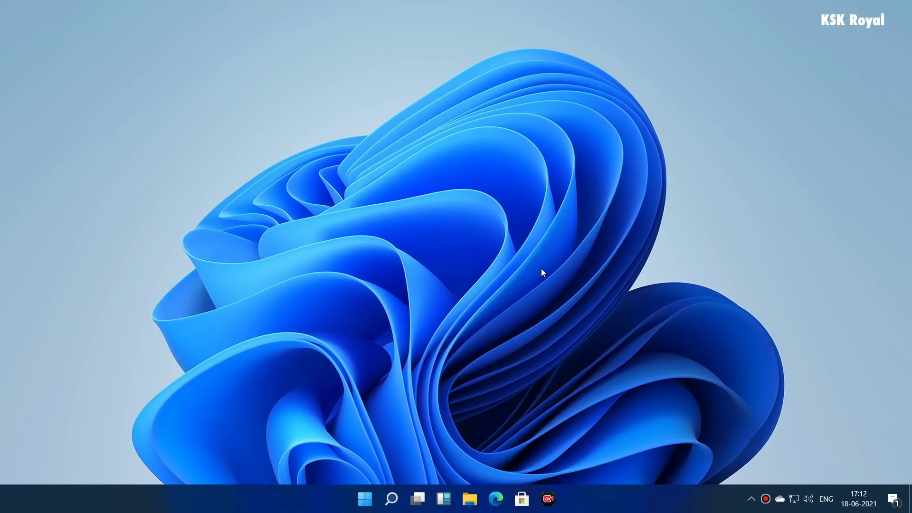
key("ctrl+super+Left")
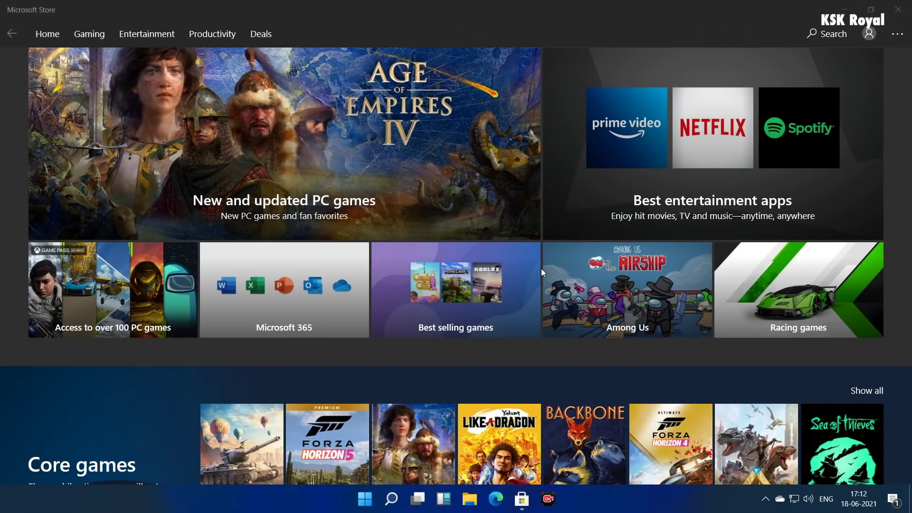
key("ctrl+super+Left")
key("ctrl+super+Left")
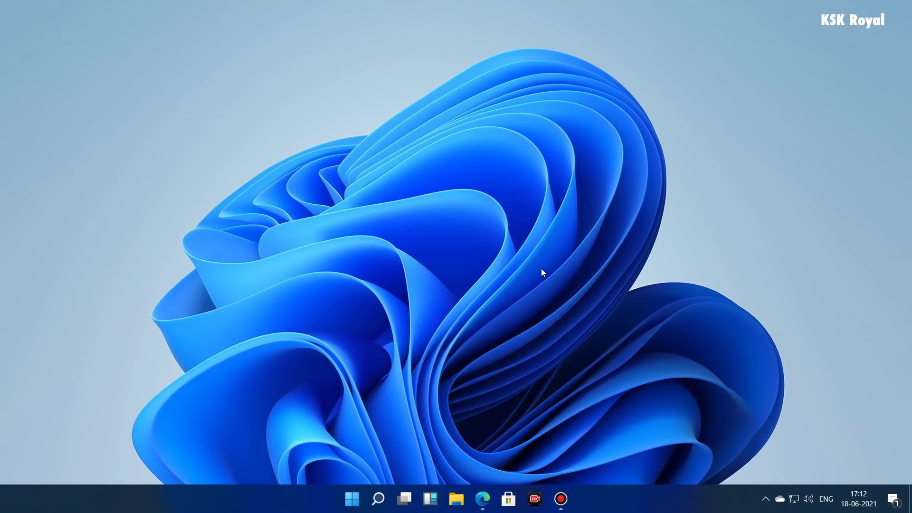
left_click(491, 500)
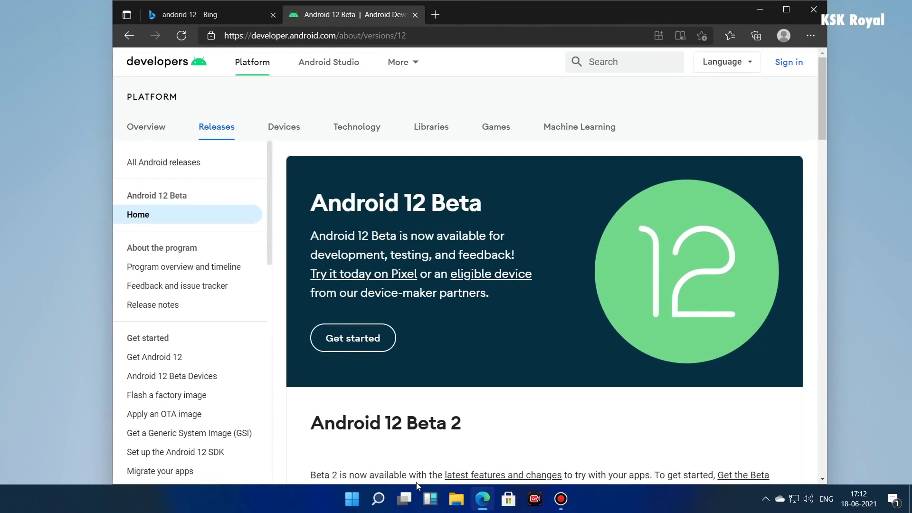
Switch to Desktop 2 and bring Calculator and Microsoft News to the front.
left_click(400, 509)
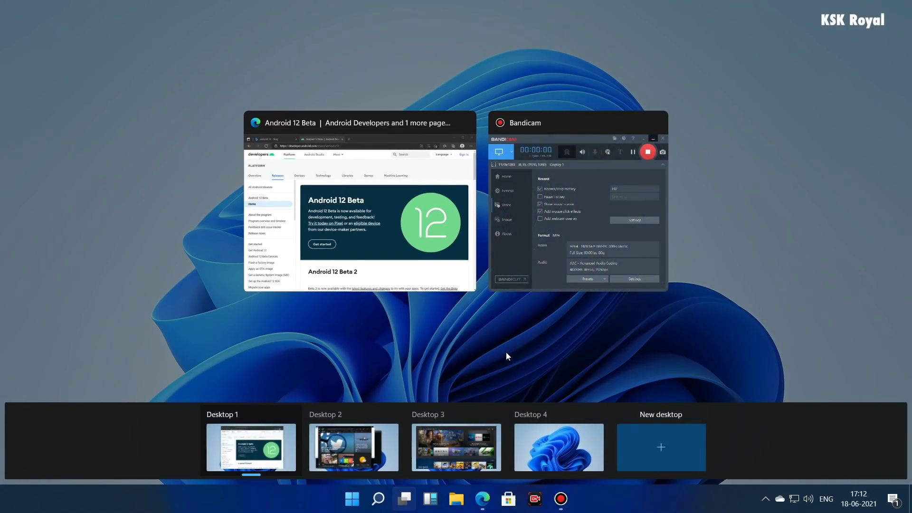
left_click(379, 441)
left_click(339, 499)
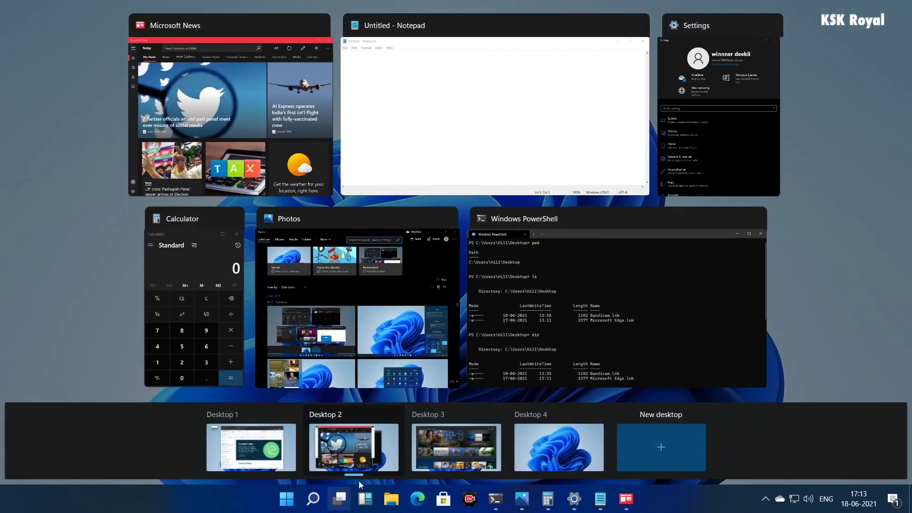
left_click(240, 313)
left_click(340, 499)
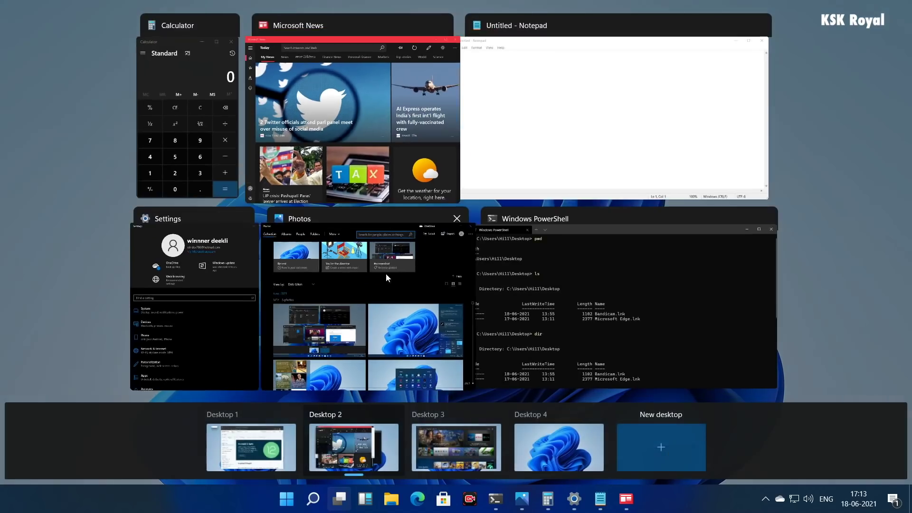
left_click(380, 130)
left_click(339, 499)
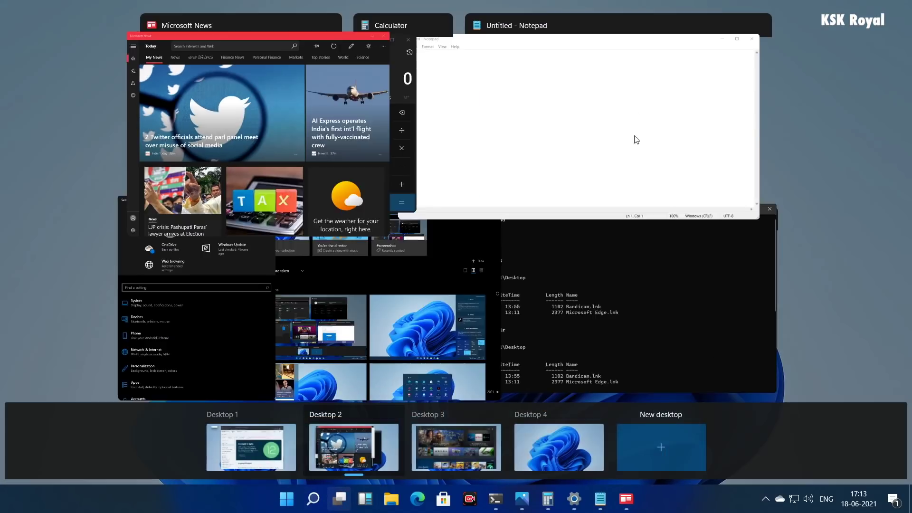
Switch to Notepad and PowerShell, then move to the Store desktop and the empty desktop.
left_click(618, 116)
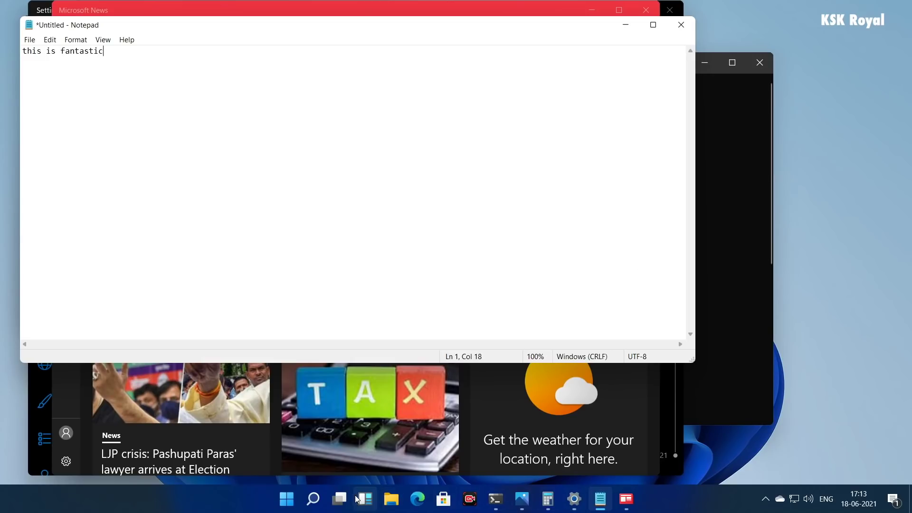
left_click(339, 499)
left_click(565, 330)
left_click(339, 499)
left_click(453, 440)
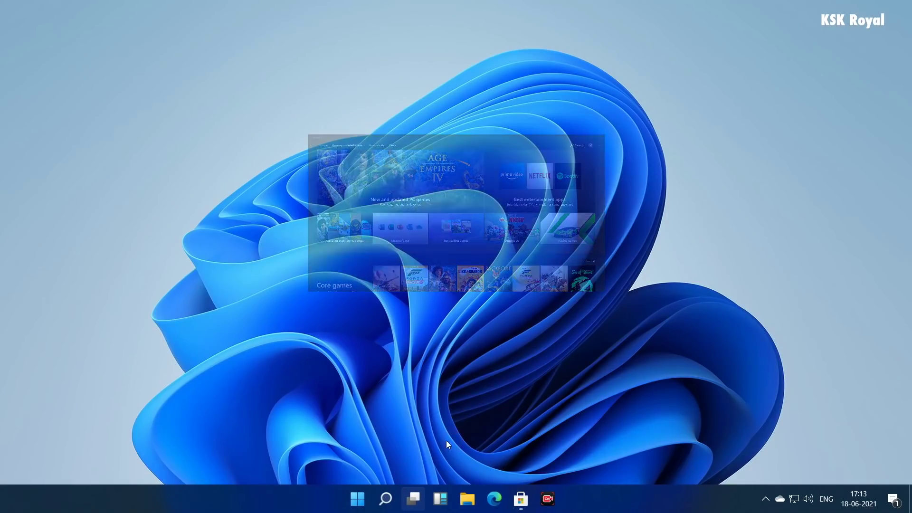
left_click(417, 499)
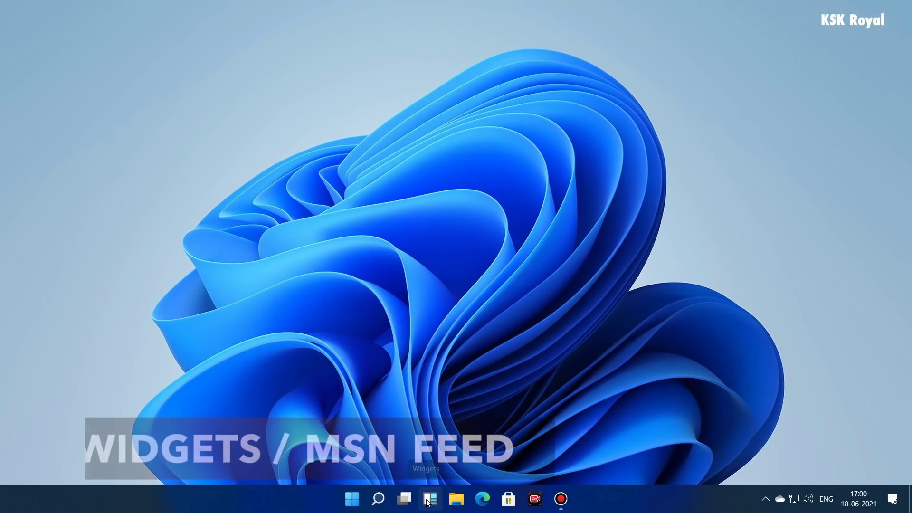
Scroll through the Widgets news feed and choose Manage interests from its ⋯ menu.
left_click(429, 500)
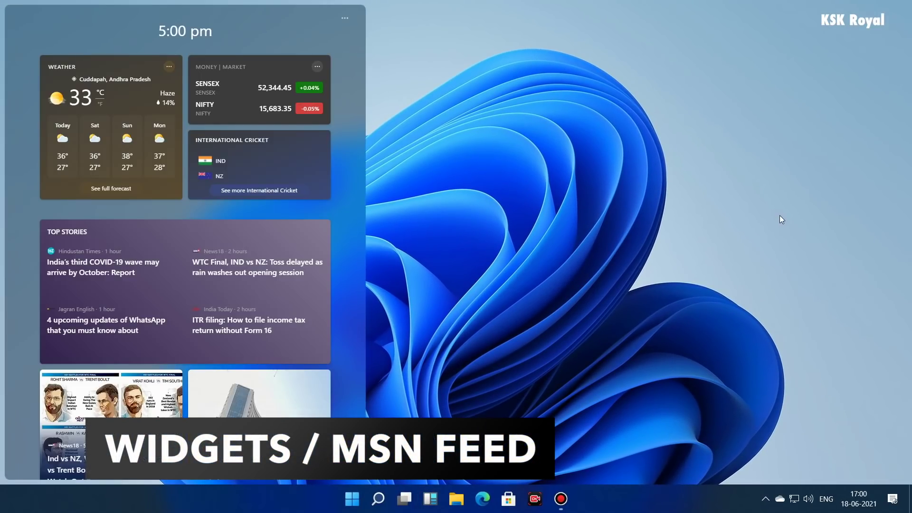
left_click(497, 145)
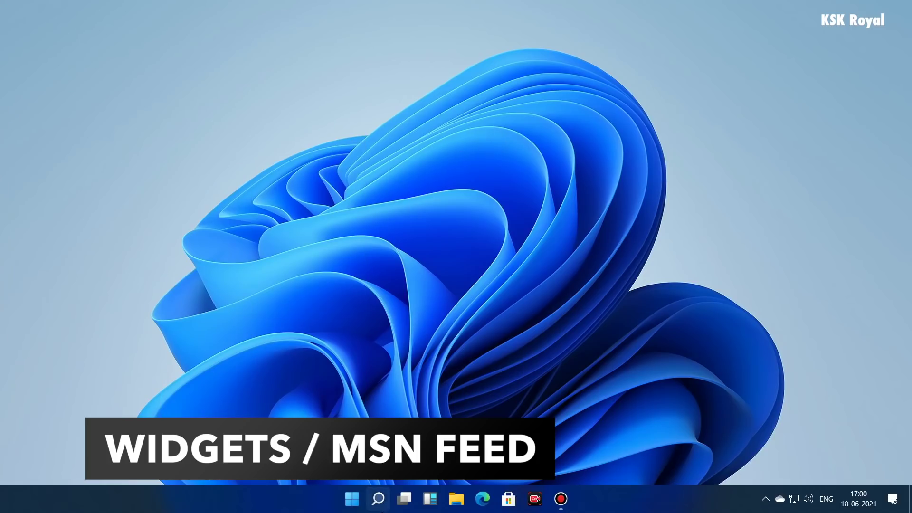
left_click(428, 500)
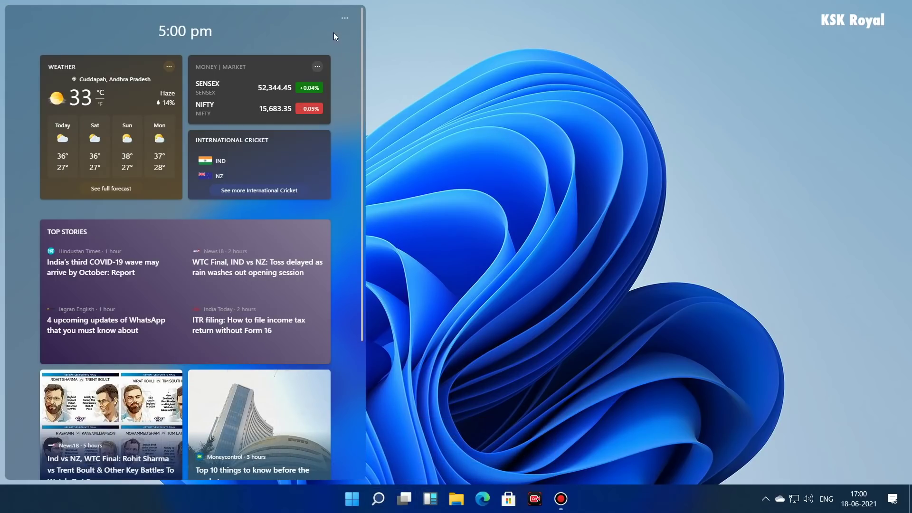
scroll(338, 141, "down", 10)
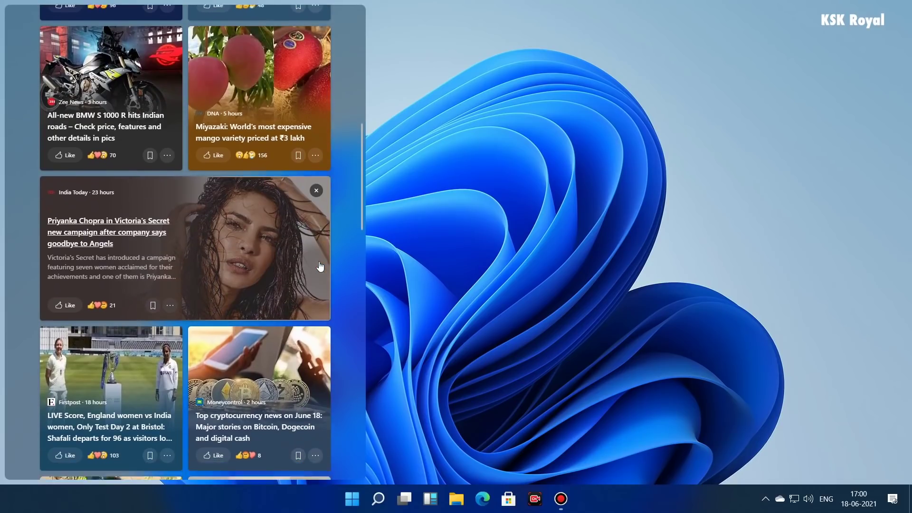
scroll(321, 266, "down", 12)
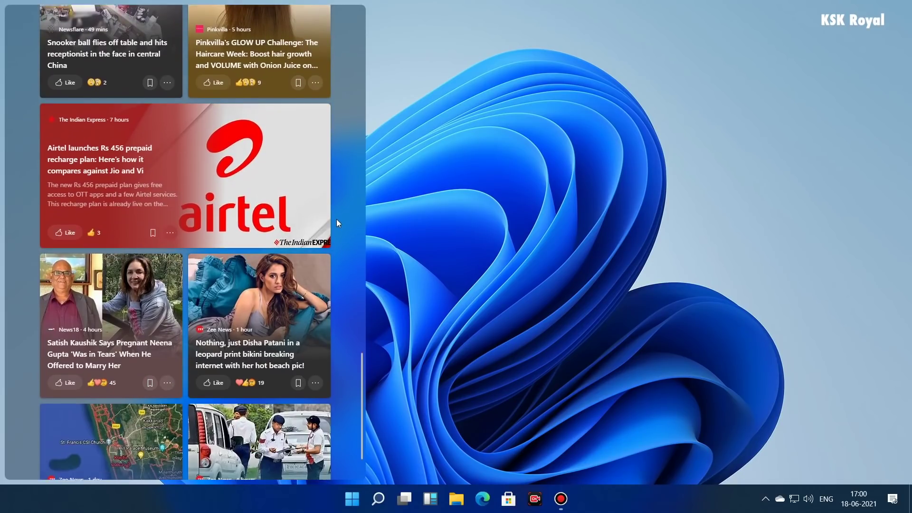
scroll(337, 222, "down", 2)
scroll(334, 218, "up", 20)
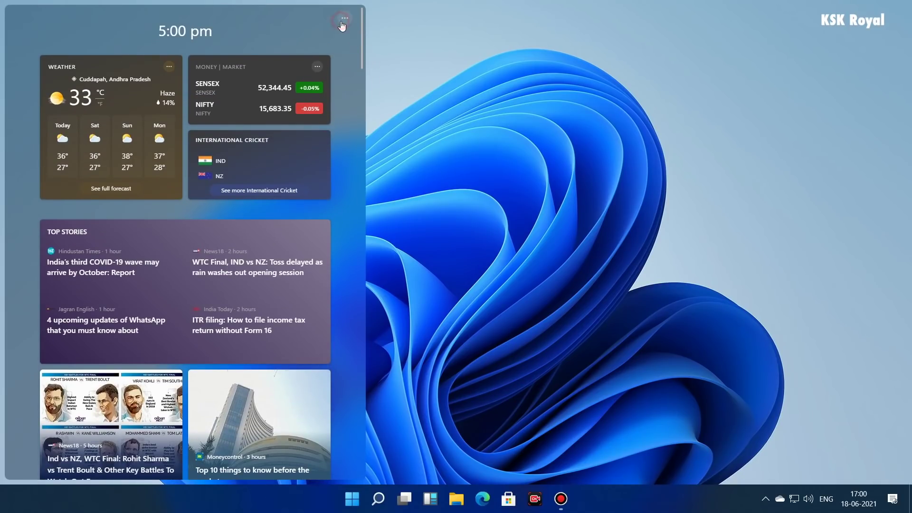
left_click(343, 19)
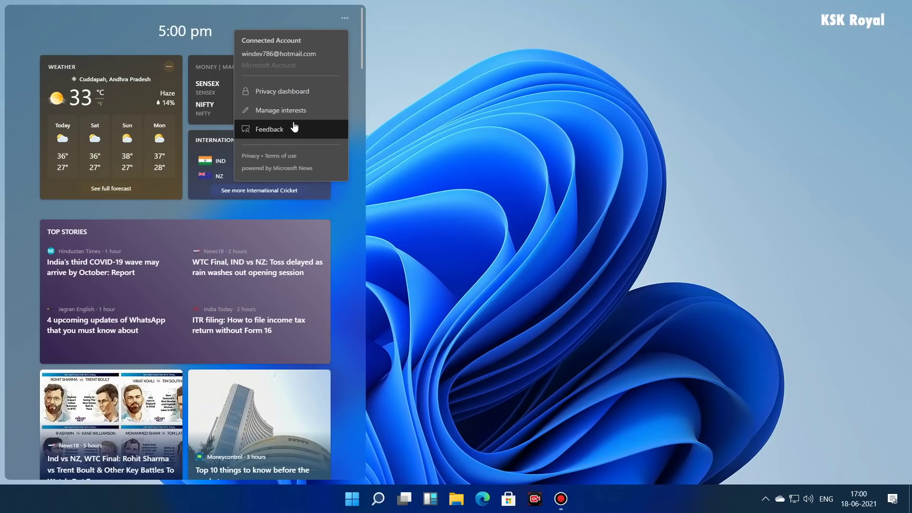
left_click(305, 109)
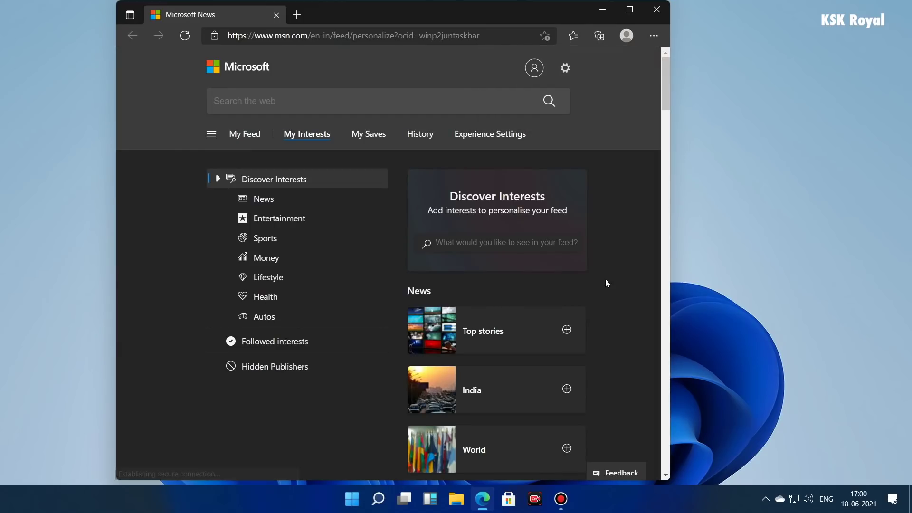
Widen Edge, follow the Top stories and World interests, then minimize Edge.
left_click_drag(670, 80, 814, 79)
scroll(676, 277, "down", 6)
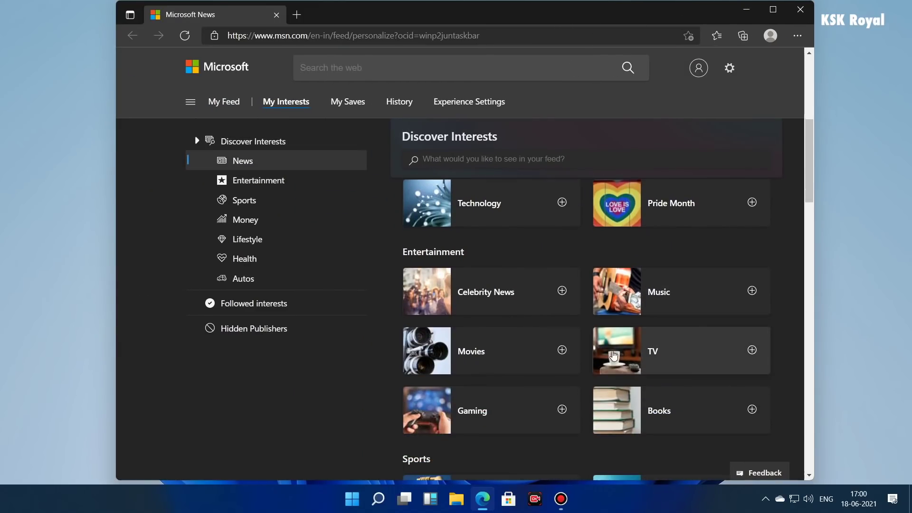
scroll(613, 369, "up", 4)
scroll(613, 369, "up", 2)
left_click(562, 299)
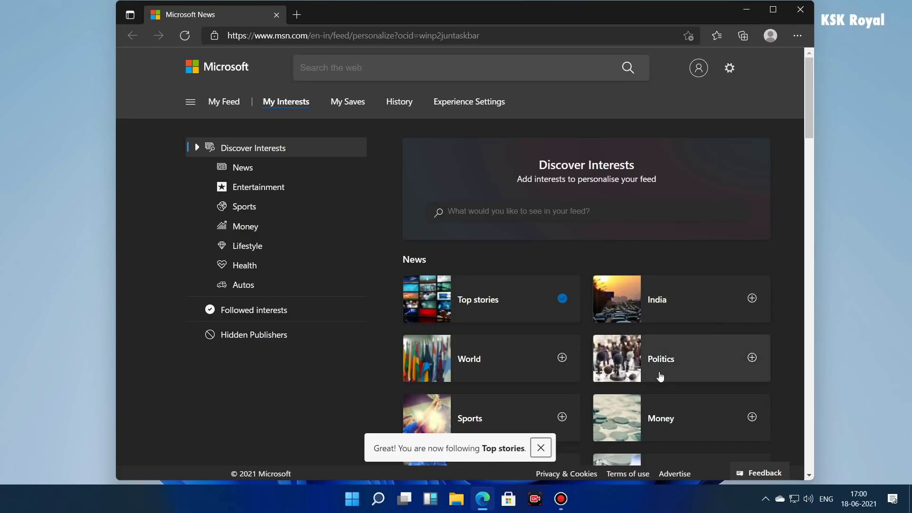
left_click(562, 358)
scroll(735, 332, "down", 3)
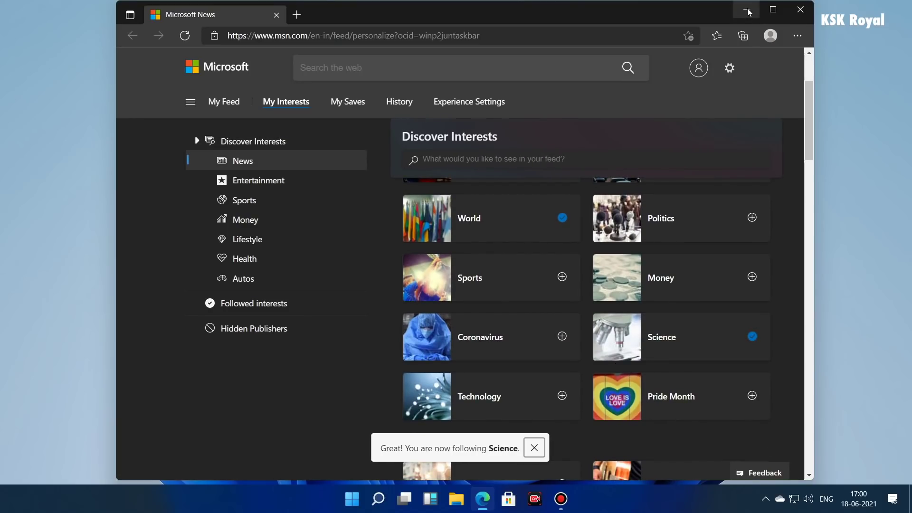
left_click(800, 10)
Scroll the Widgets feed and open the Fevicol Coca-Cola snub story.
left_click(430, 499)
scroll(252, 213, "down", 7)
scroll(257, 222, "down", 20)
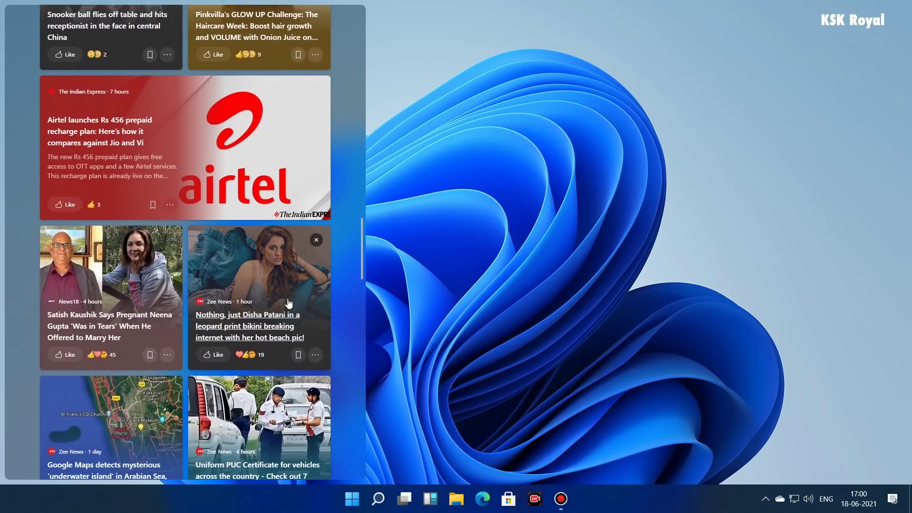
scroll(288, 304, "down", 20)
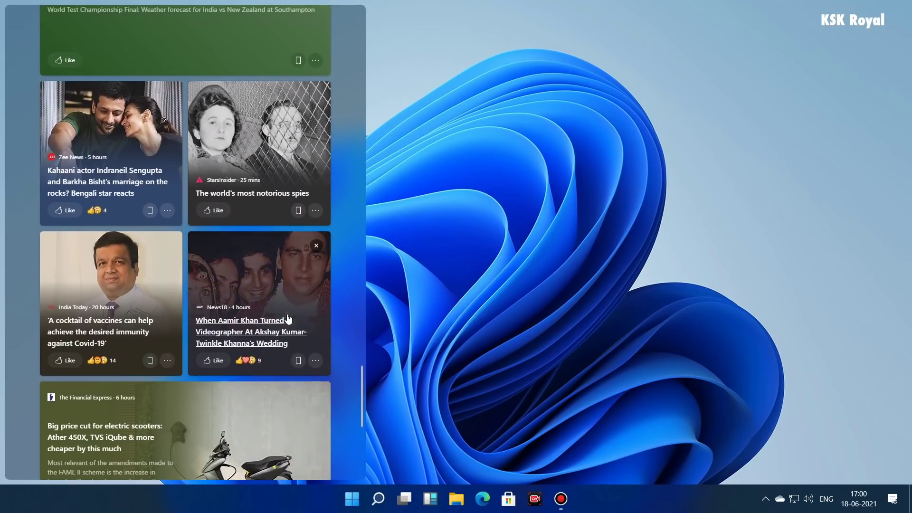
scroll(289, 321, "down", 15)
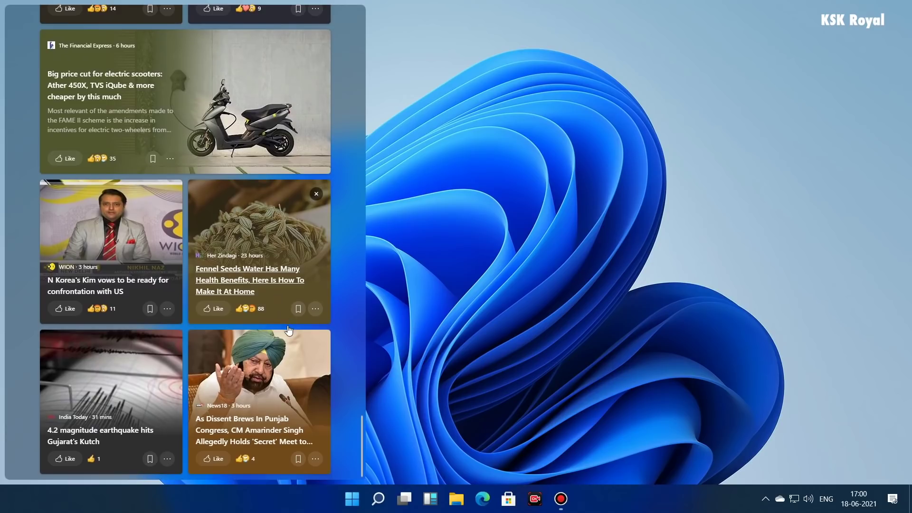
scroll(256, 388, "down", 8)
scroll(276, 365, "up", 9)
scroll(276, 365, "up", 2)
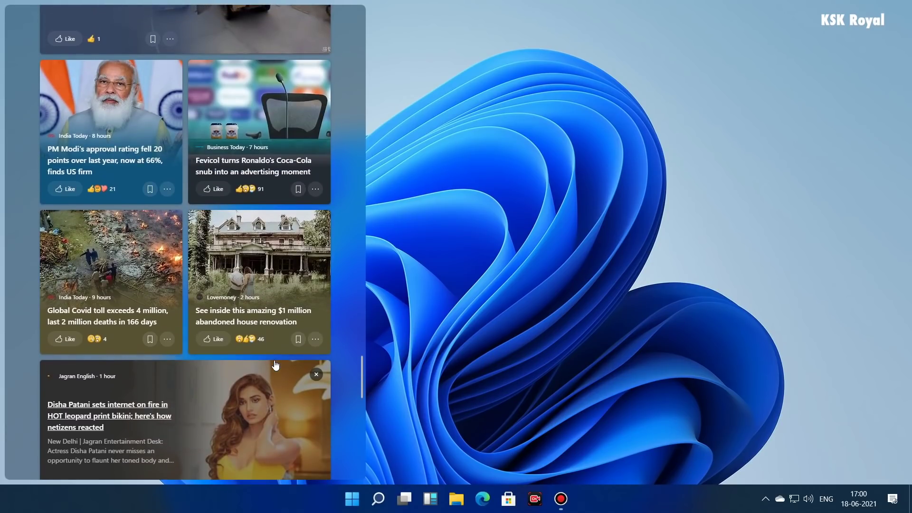
scroll(248, 175, "up", 4)
scroll(248, 174, "up", 2)
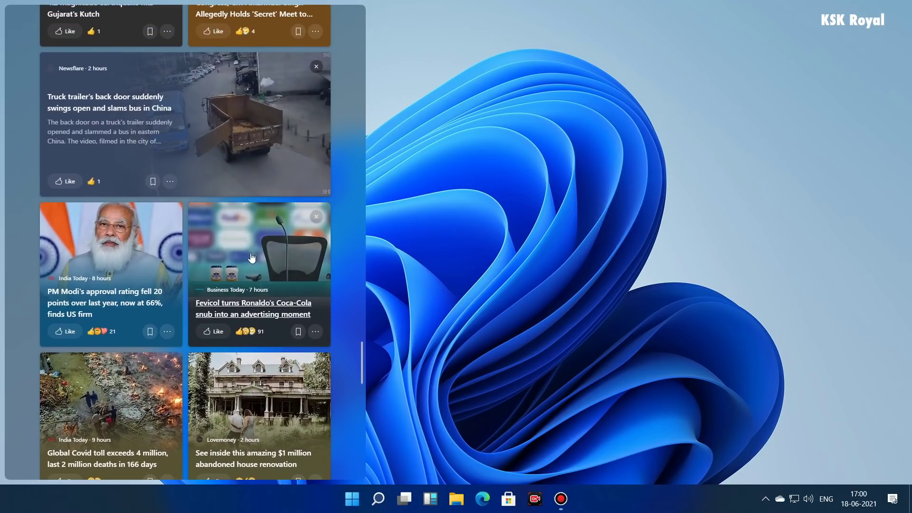
left_click(252, 256)
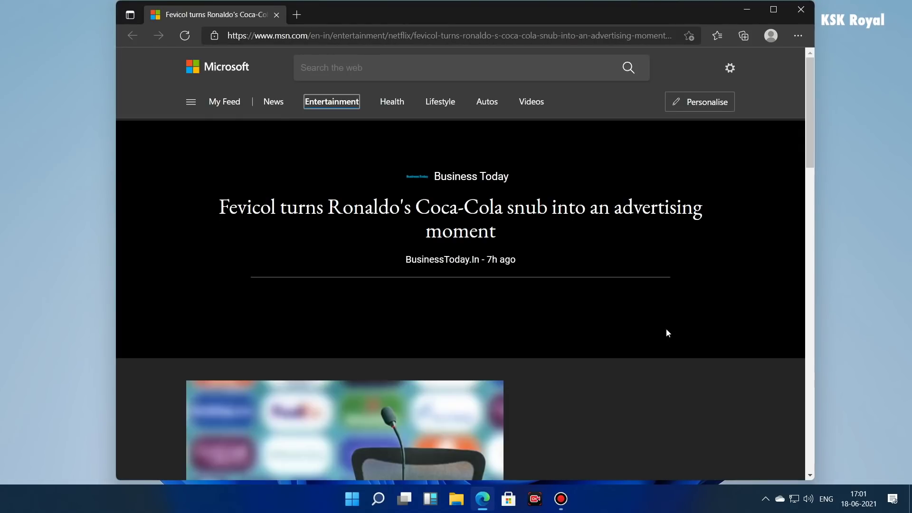
Scroll down through the Fevicol–Ronaldo article in Edge.
scroll(488, 379, "down", 15)
scroll(486, 380, "down", 5)
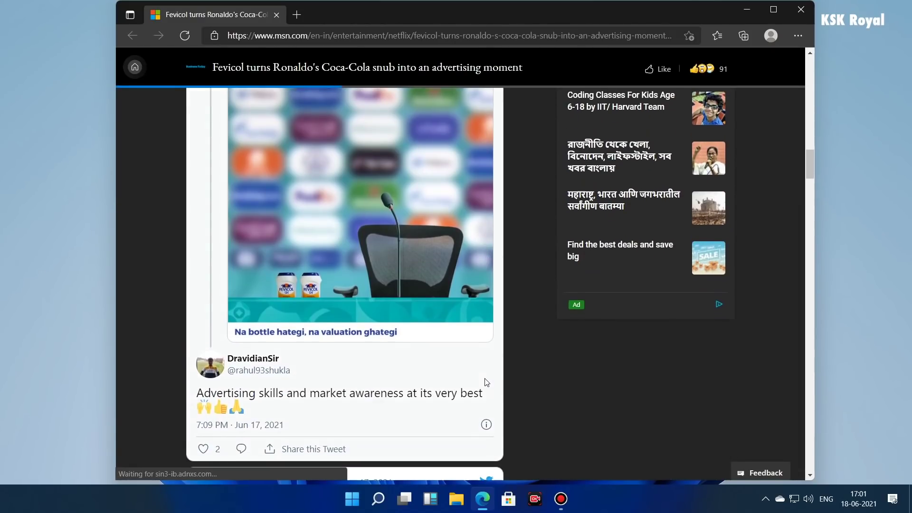
scroll(485, 384, "down", 4)
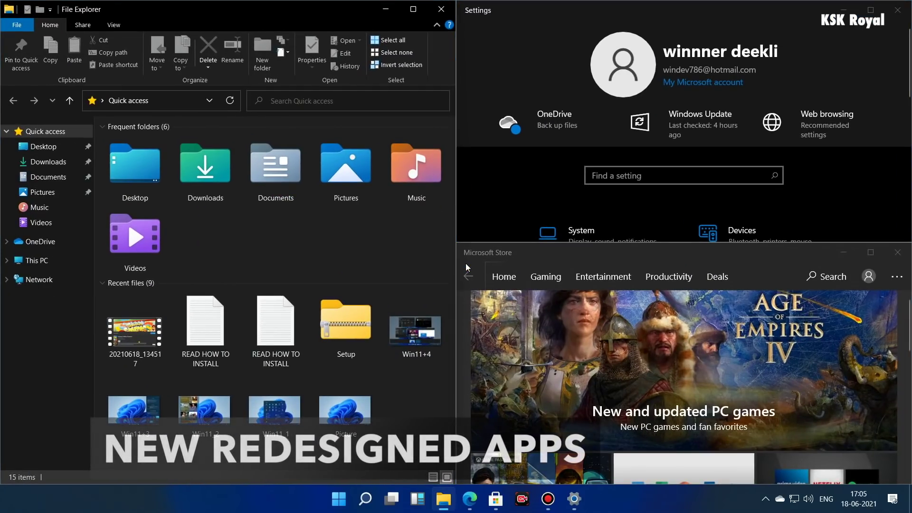
Browse the Store's Gaming page, then settle on its Entertainment apps page.
scroll(651, 36, "down", 3)
scroll(720, 170, "down", 7)
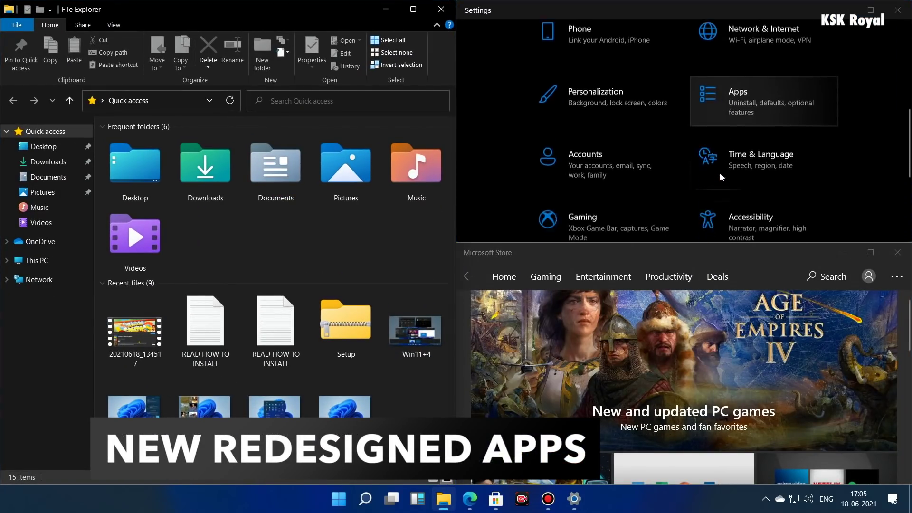
scroll(631, 325, "down", 10)
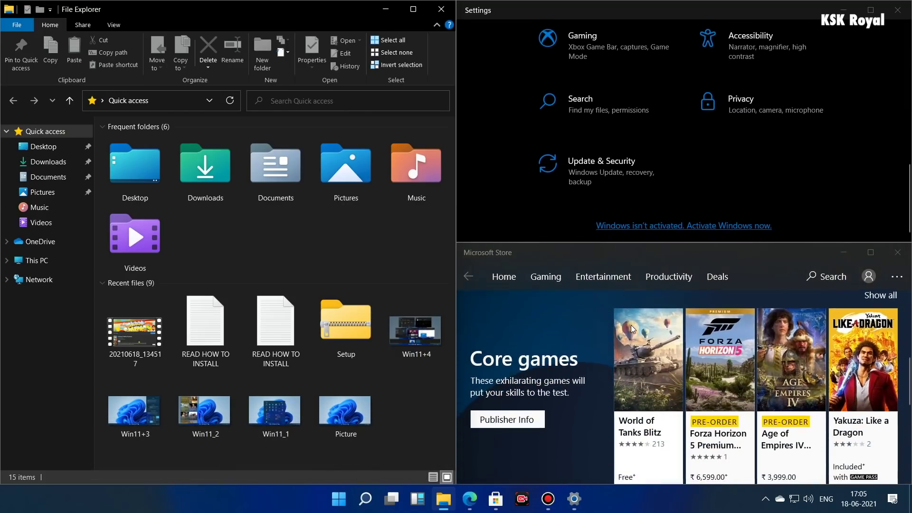
left_click(546, 277)
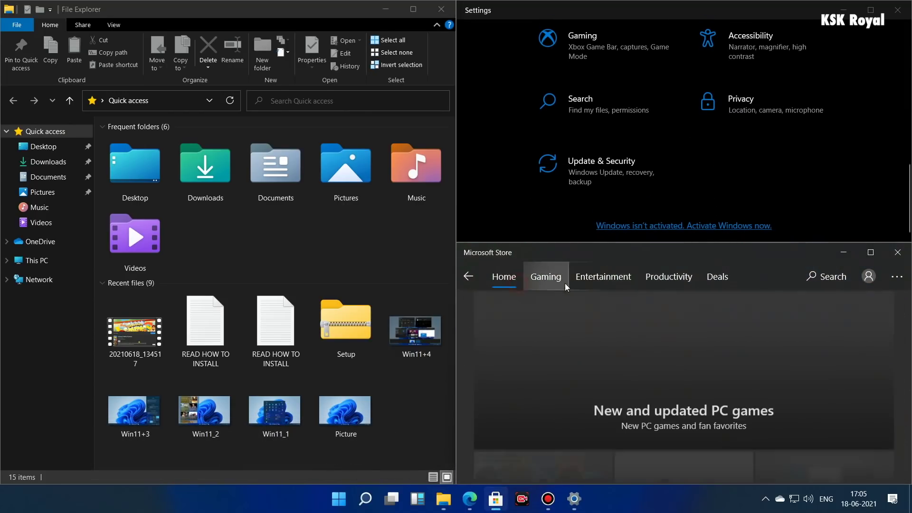
left_click(604, 276)
scroll(658, 400, "down", 3)
In File Explorer, visit This PC, Documents and Downloads, then return to Quick access.
left_click(341, 243)
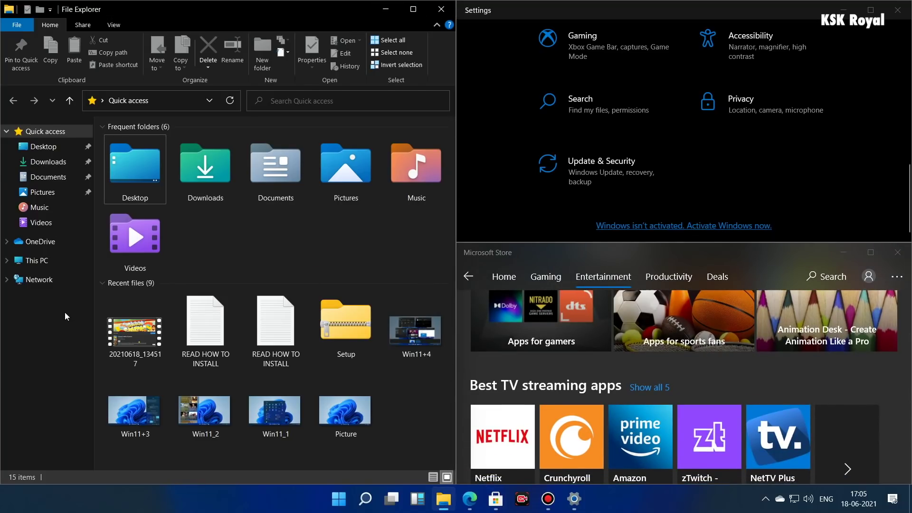
left_click(37, 260)
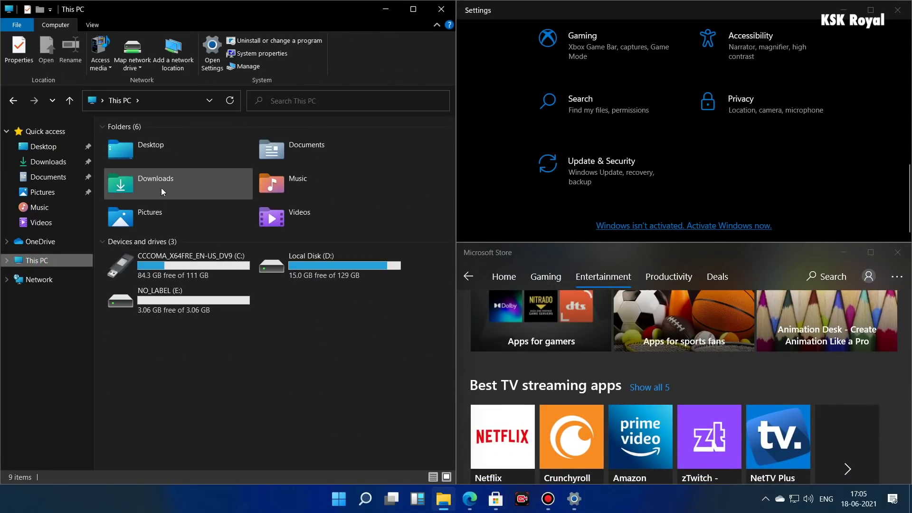
left_click(66, 177)
left_click(71, 163)
left_click(37, 260)
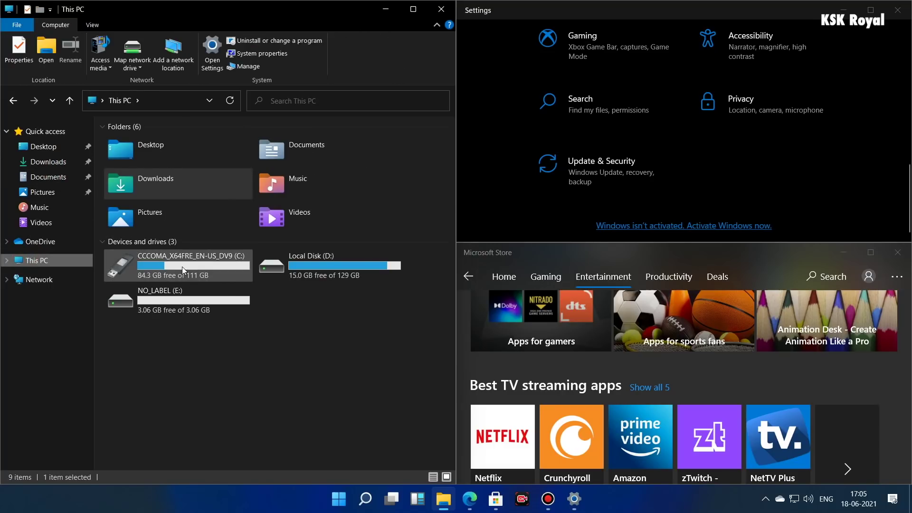
left_click(45, 131)
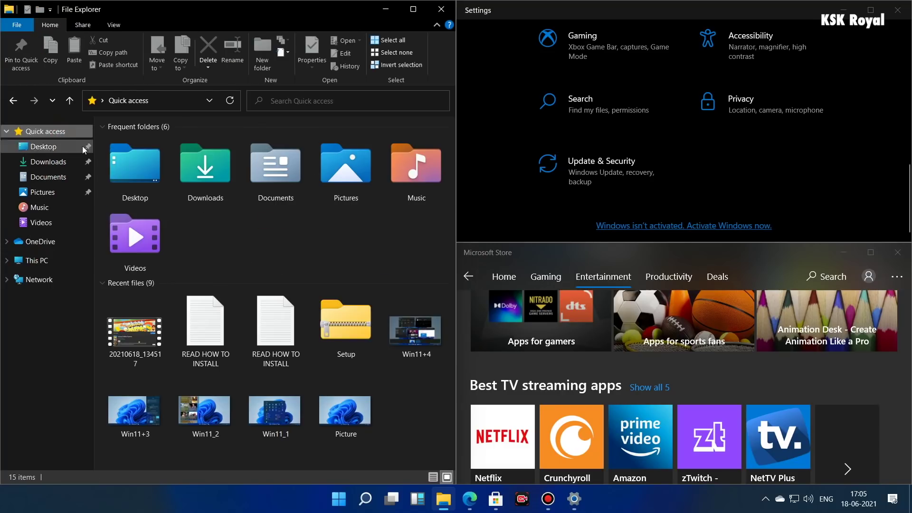
right_click(278, 179)
left_click(235, 242)
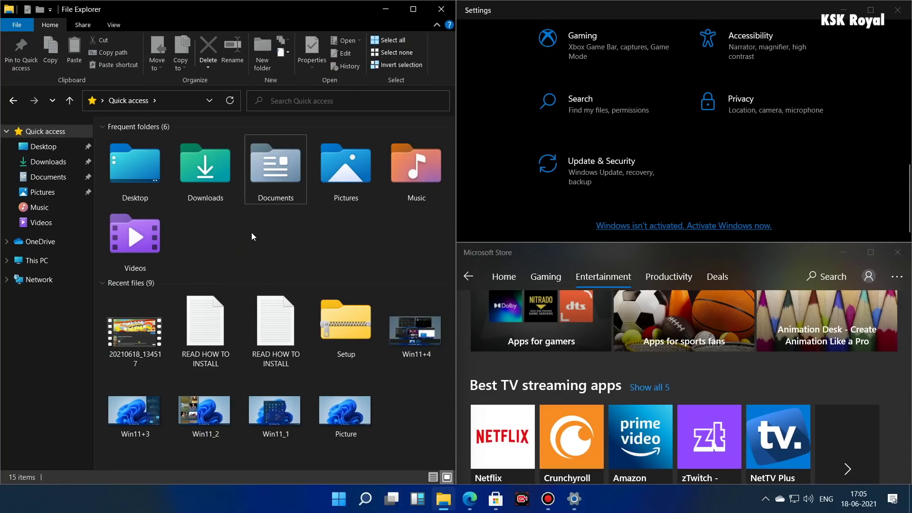
Float File Explorer off its snap, re-snap it left with Win+Left, then minimize it.
left_click_drag(332, 8, 229, 77)
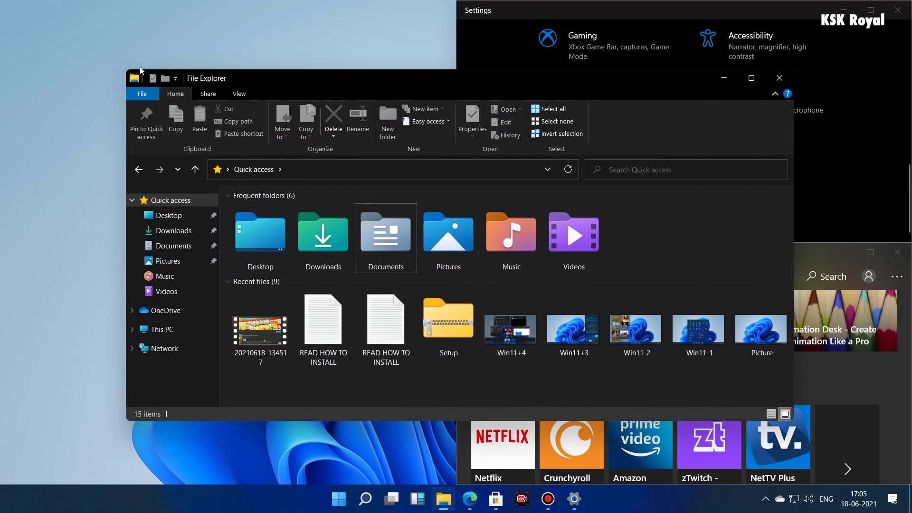
left_click_drag(602, 91, 4, 235)
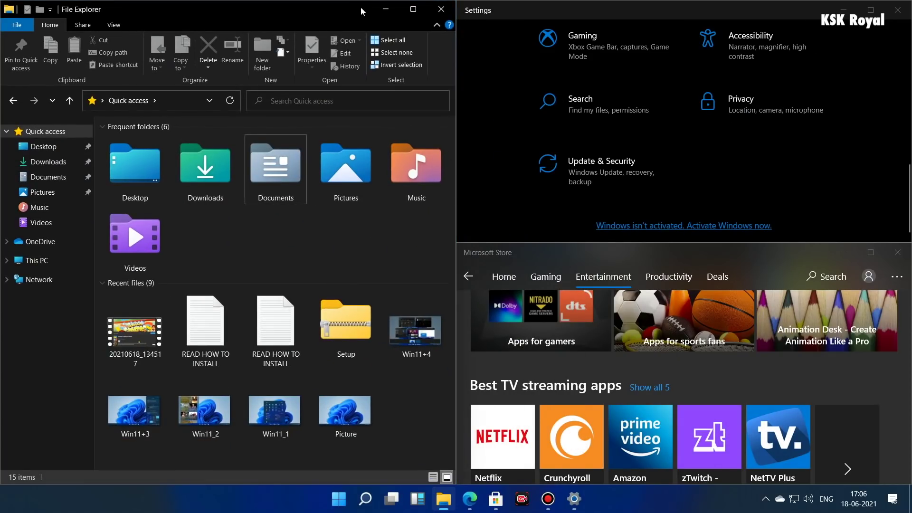
left_click_drag(360, 6, 713, 19)
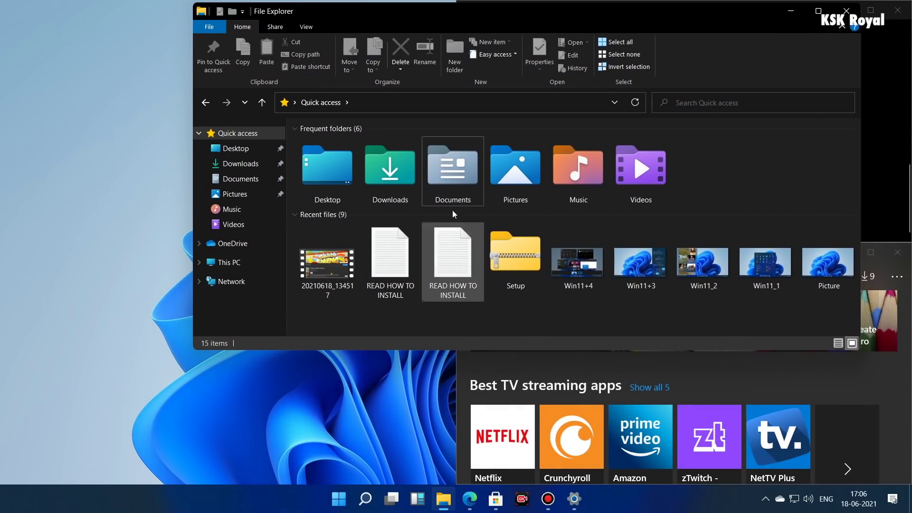
left_click_drag(425, 17, 309, 35)
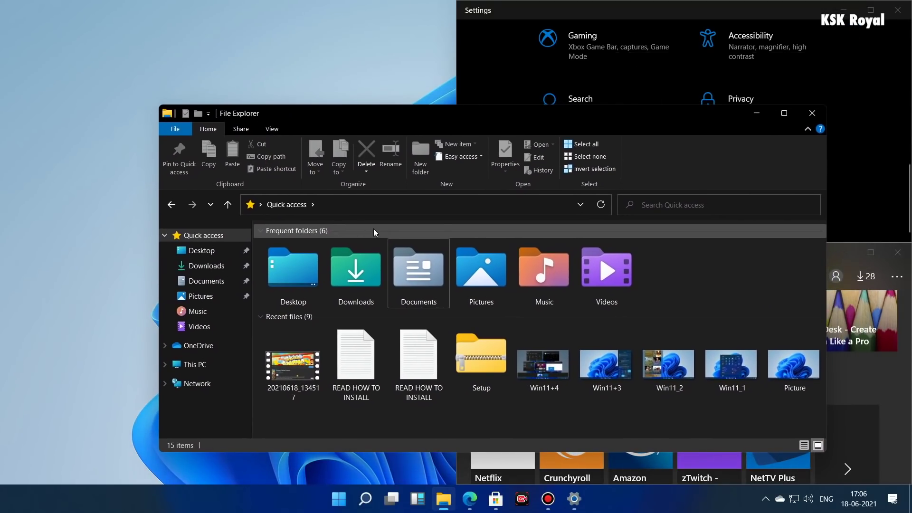
key("super+Left")
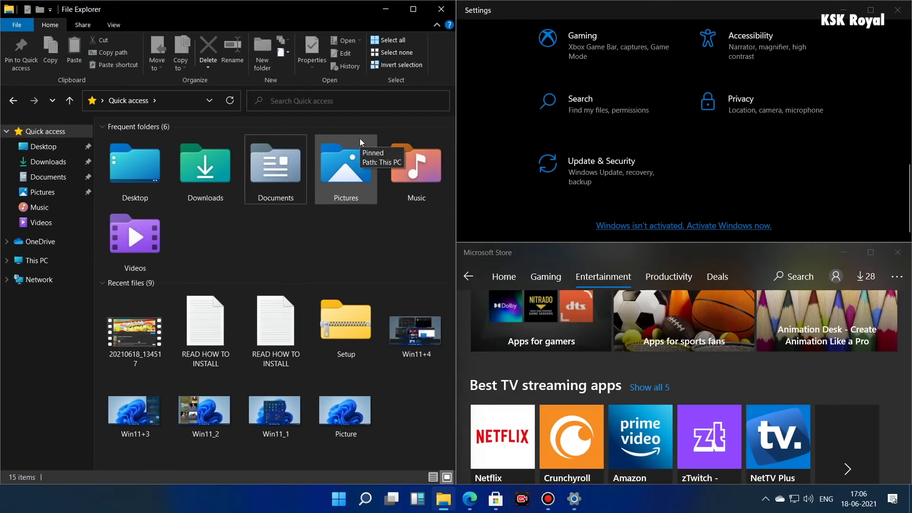
key("super+Down")
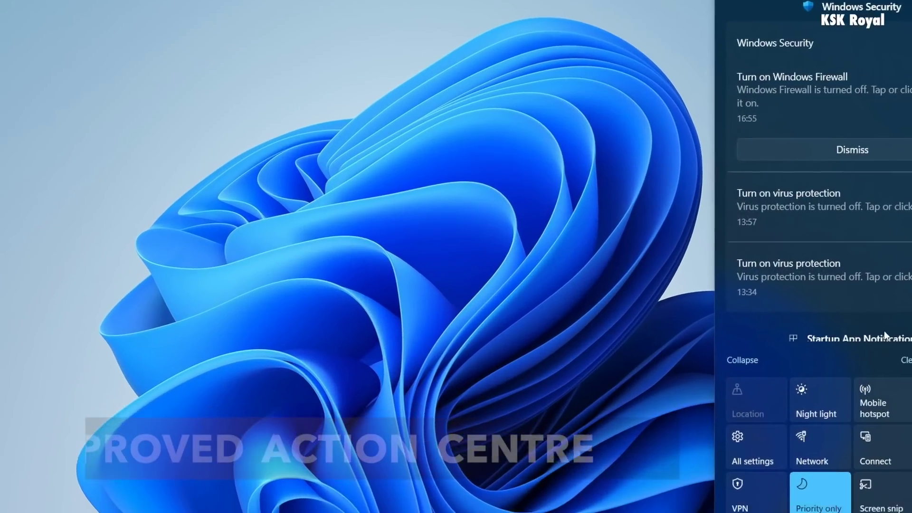
Scroll the notifications, then toggle the Night light tile on and off twice, leaving it off.
scroll(881, 313, "down", 10)
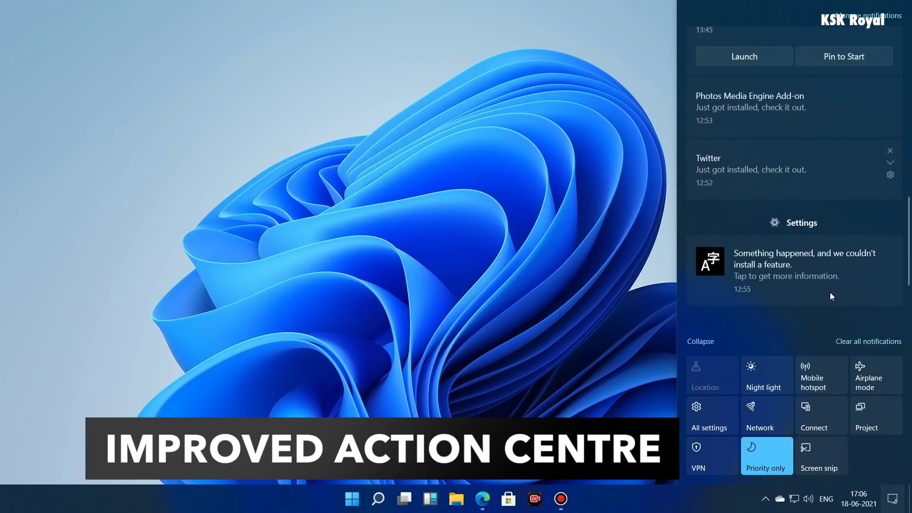
scroll(828, 297, "up", 10)
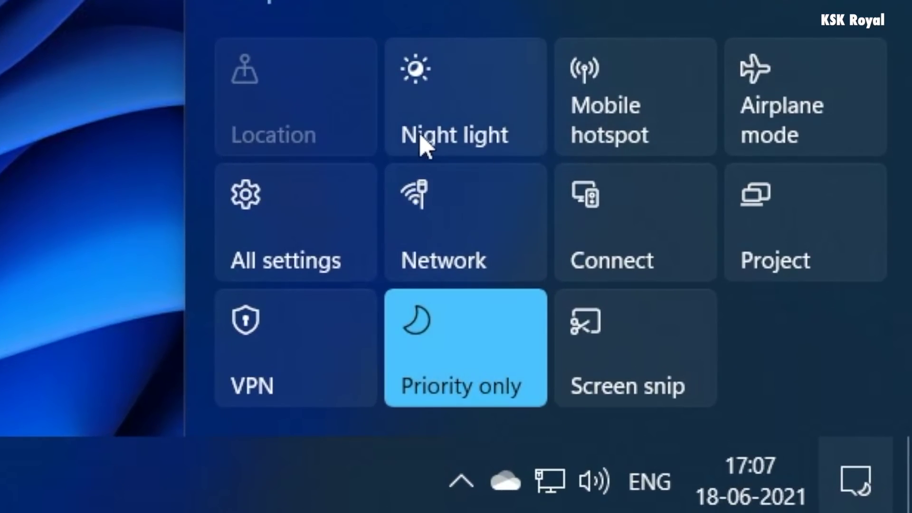
left_click(440, 125)
left_click(460, 104)
left_click(459, 113)
left_click(473, 101)
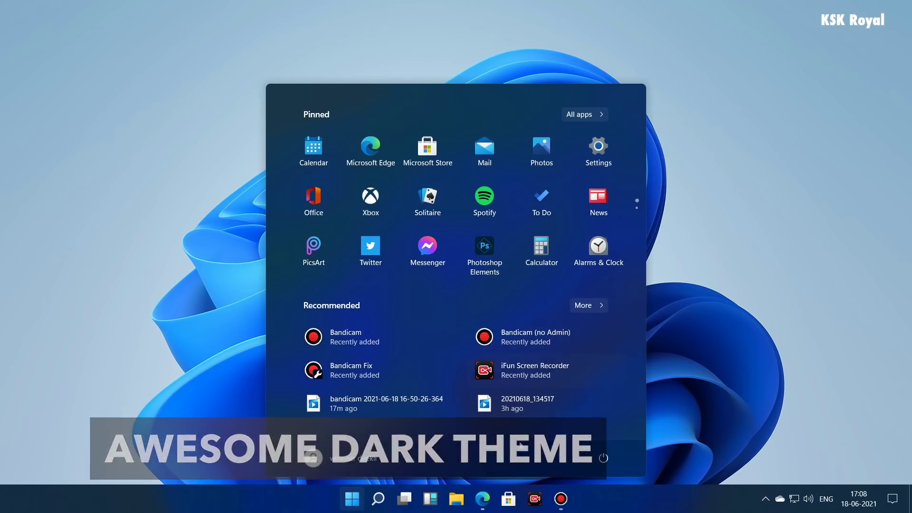
Open the Search panel, then scroll through and close the Widgets news feed.
left_click(383, 503)
left_click(431, 503)
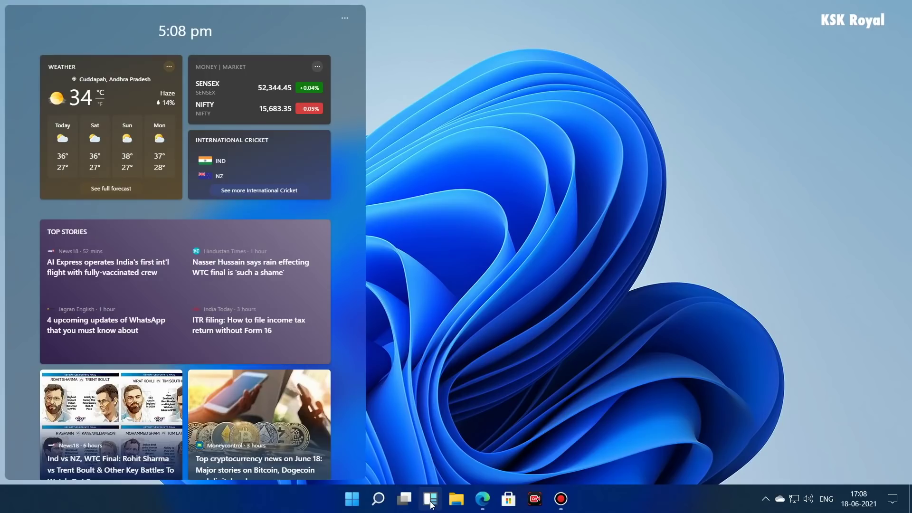
scroll(267, 125, "down", 4)
scroll(283, 344, "up", 4)
scroll(283, 344, "down", 8)
scroll(326, 304, "up", 4)
scroll(326, 304, "down", 12)
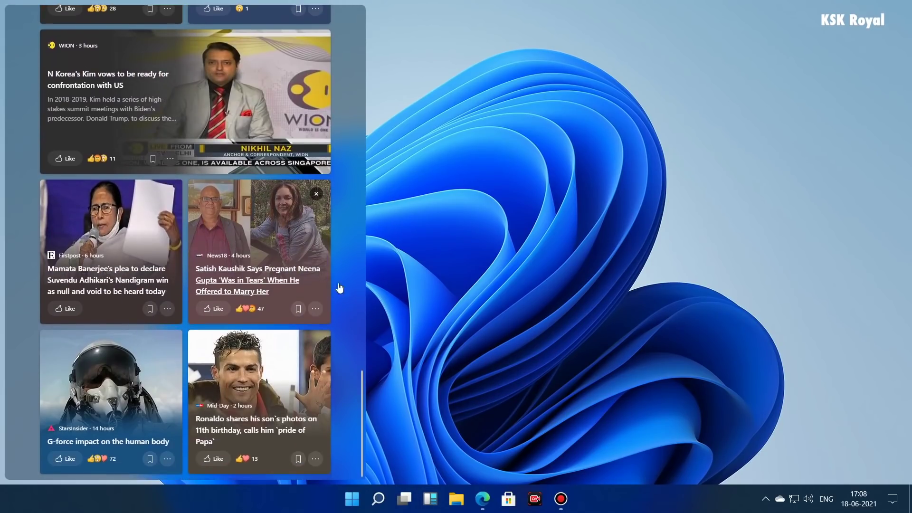
left_click(614, 269)
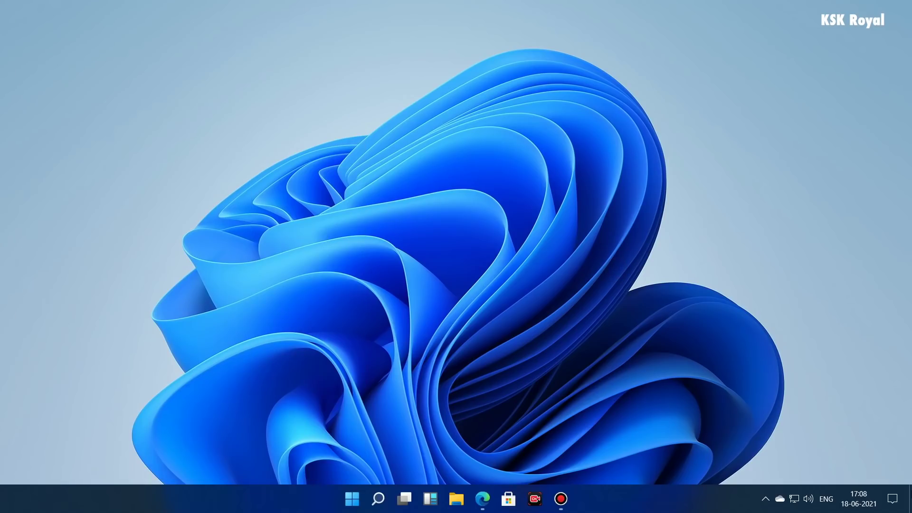
Check the calendar flyout and notification centre, then bring up Settings with Win+I.
left_click(852, 506)
left_click(852, 506)
left_click(893, 498)
scroll(788, 141, "down", 1)
left_click(423, 287)
key("super+i")
Snap File Explorer top-right, Edge top-left, Settings bottom-left and Microsoft Store in the last quarter.
key("super+e")
mouse_move(780, 117)
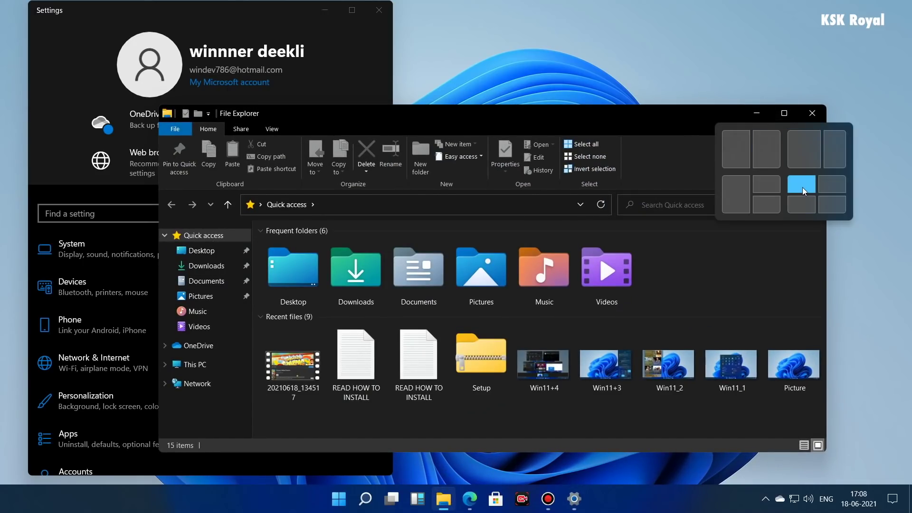
left_click(802, 187)
left_click(308, 165)
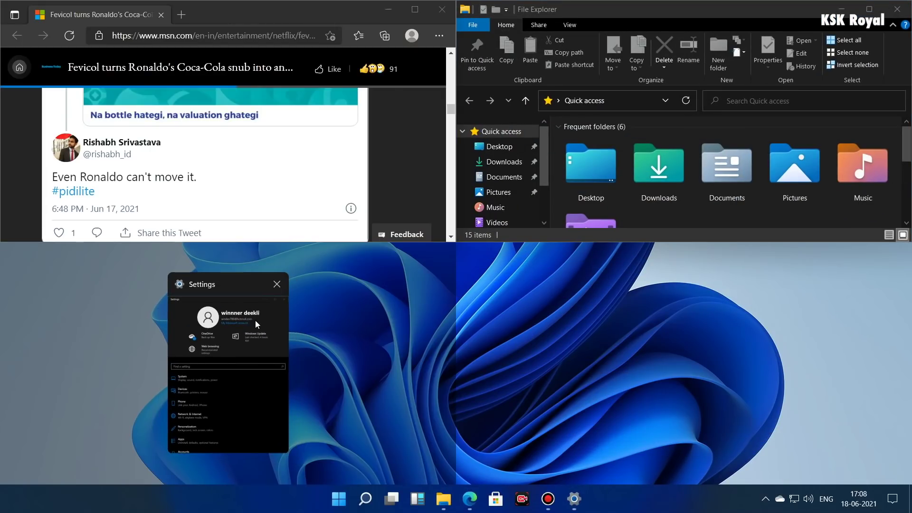
left_click(245, 352)
left_click(490, 500)
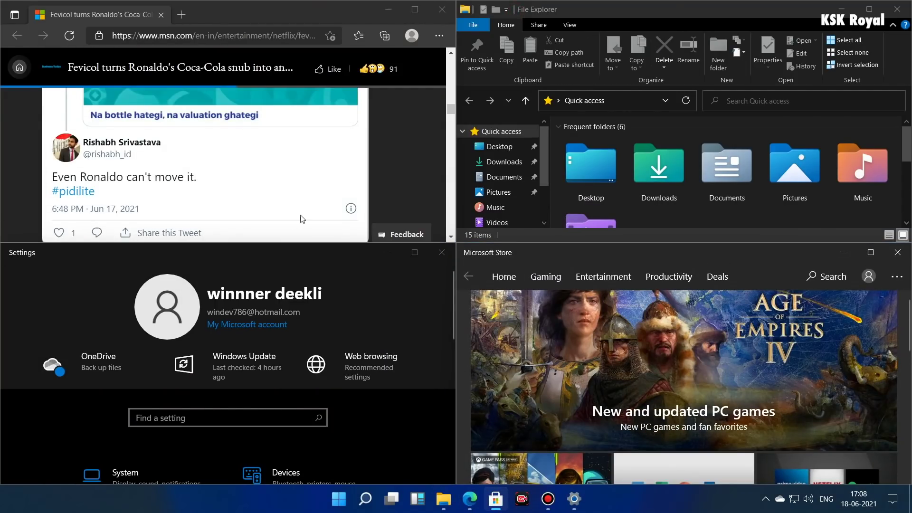
Scroll the Store page, then show the desktop with Win+D.
scroll(290, 194, "down", 3)
scroll(363, 362, "down", 5)
scroll(779, 202, "down", 3)
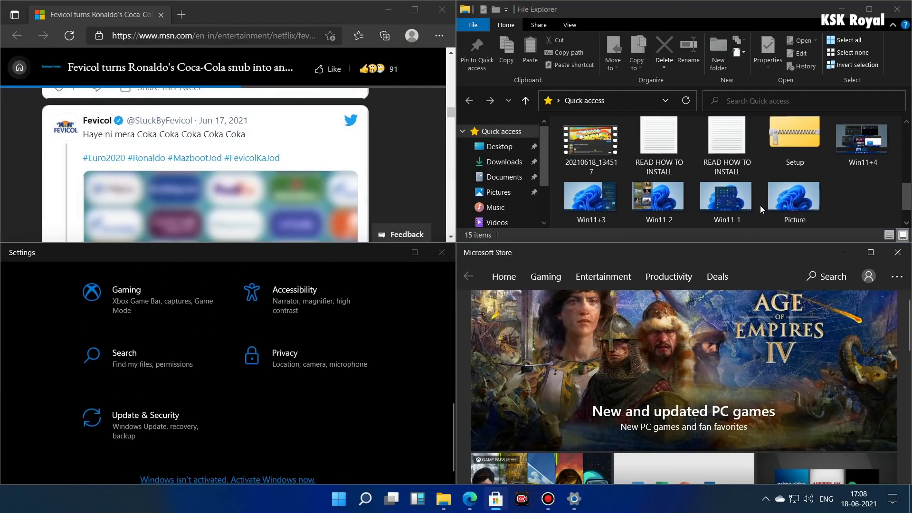
scroll(848, 197, "up", 3)
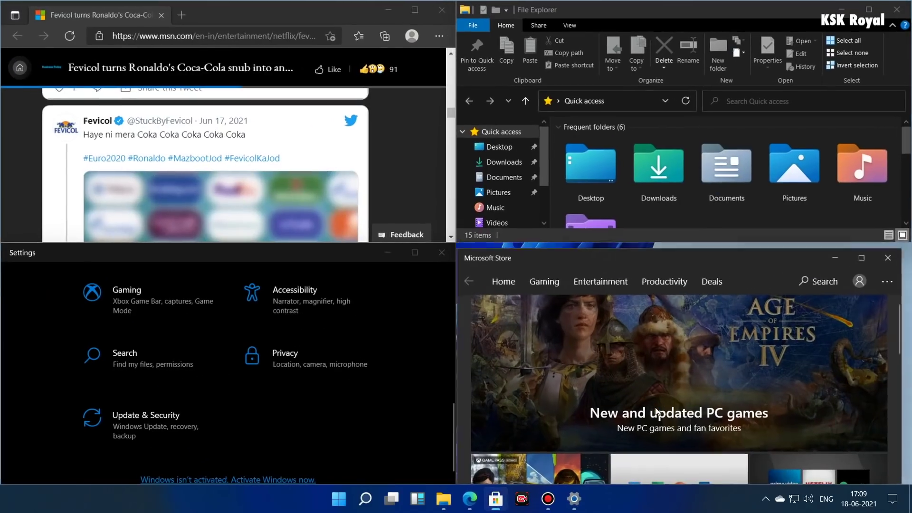
key("super+d")
key("super+d")
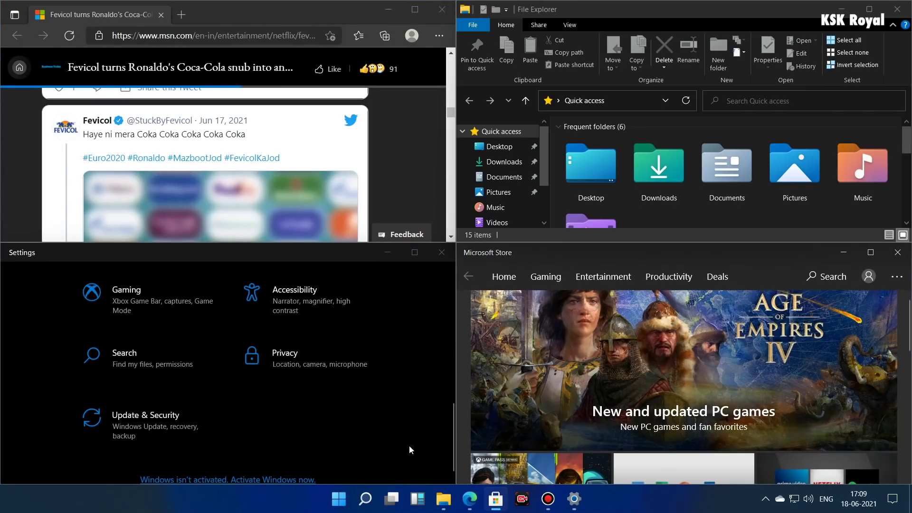
Go through Task View, then reveal File Explorer's Snap Layouts choices at its Maximize button.
left_click(392, 499)
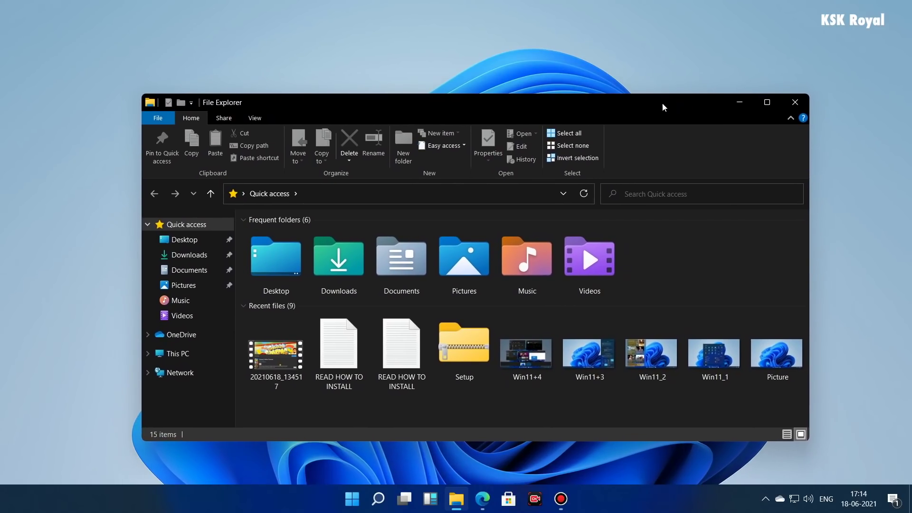
mouse_move(771, 105)
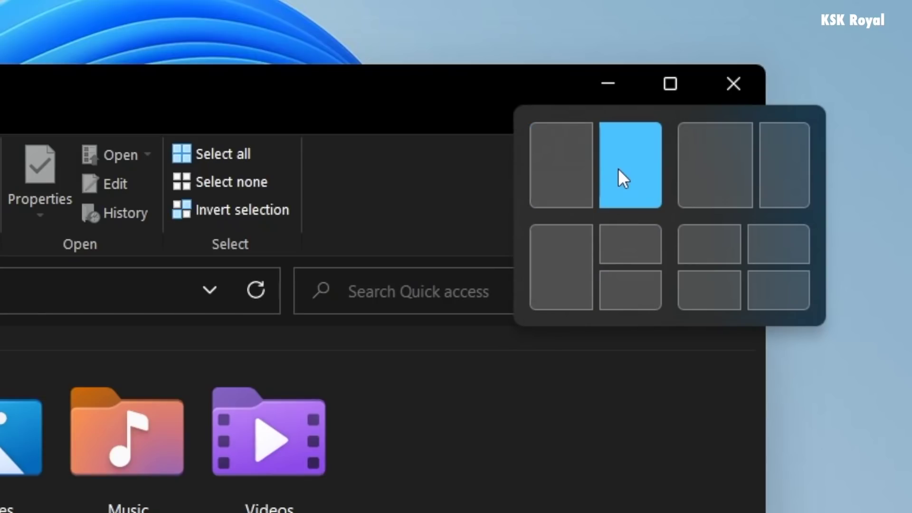
Snap File Explorer left and Edge right, then hide and restore the windows with Win+D.
left_click(573, 177)
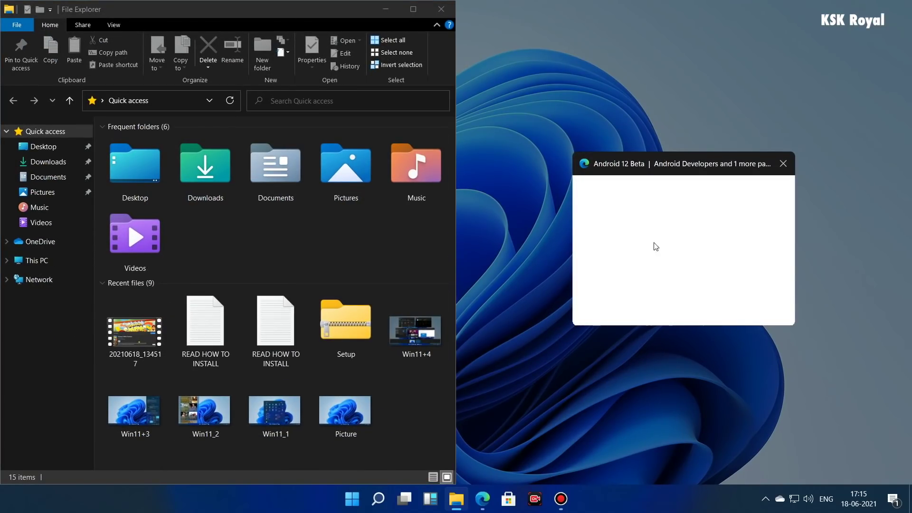
left_click(683, 233)
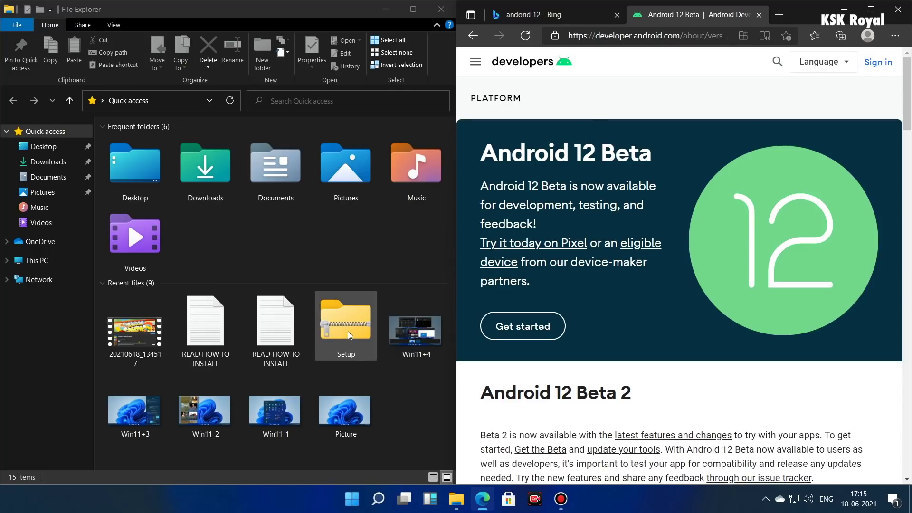
scroll(773, 259, "down", 10)
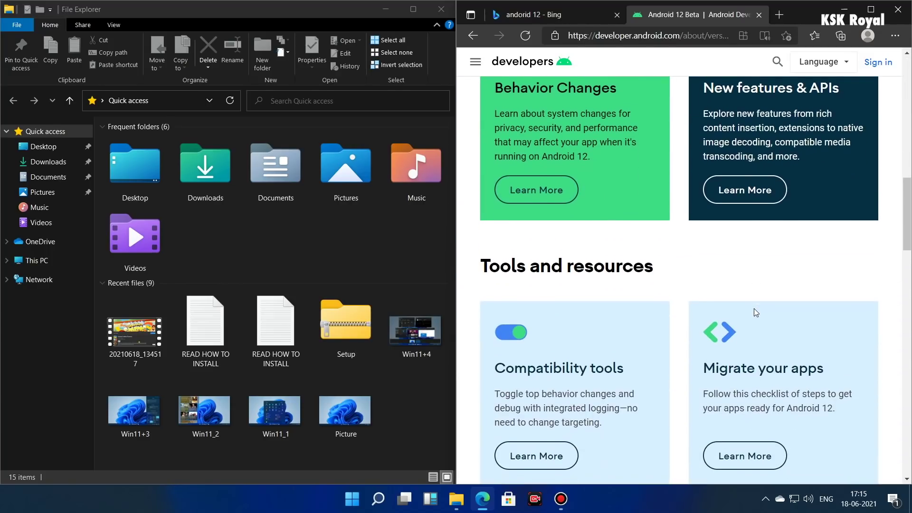
key("super+Down")
key("super+d")
key("super+d")
key("super+d")
key("super+d")
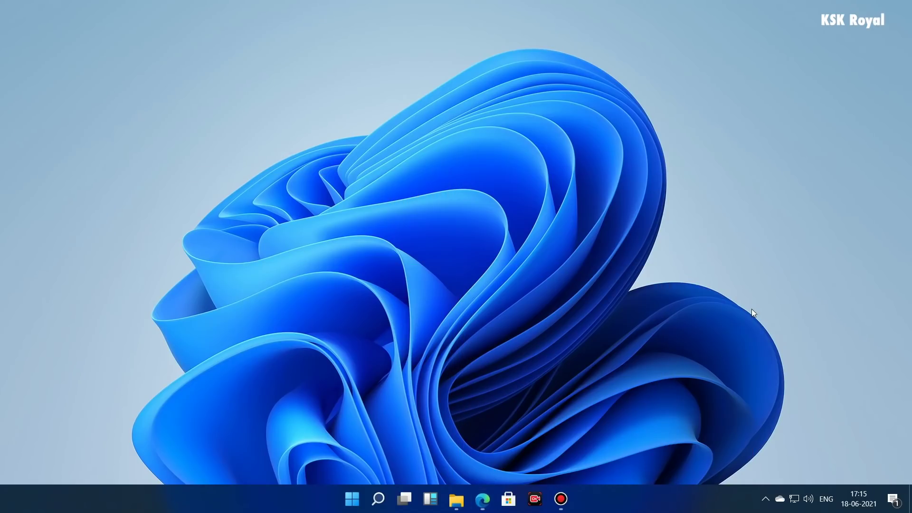
key("super+d")
key("super+d")
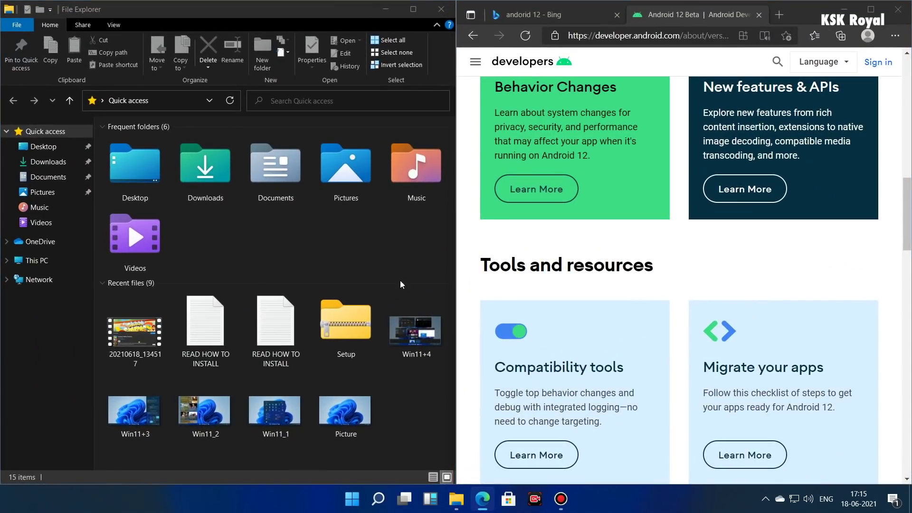
key("super+d")
key("super+d")
Move Edge and the Sound dialog aside, then step through Calendar Reminder to Desktop Mail Notification.
left_click_drag(831, 11, 911, 174)
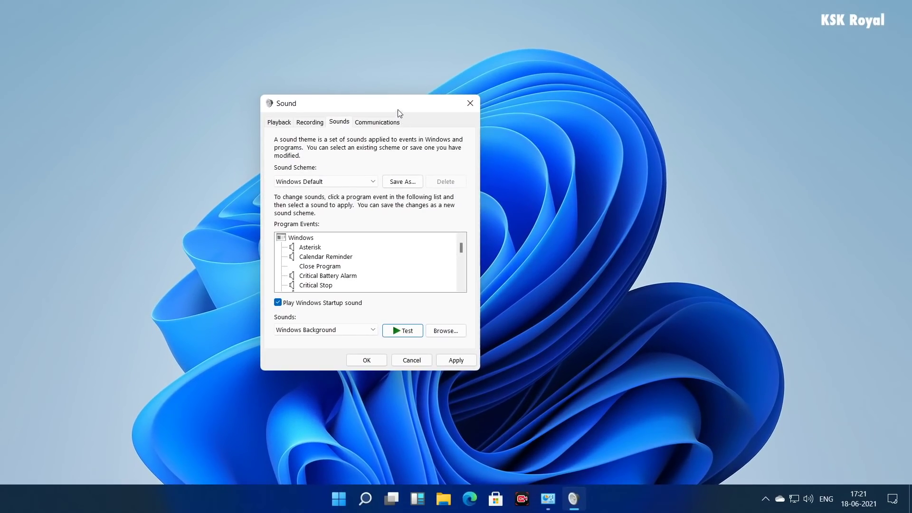
left_click_drag(397, 109, 494, 119)
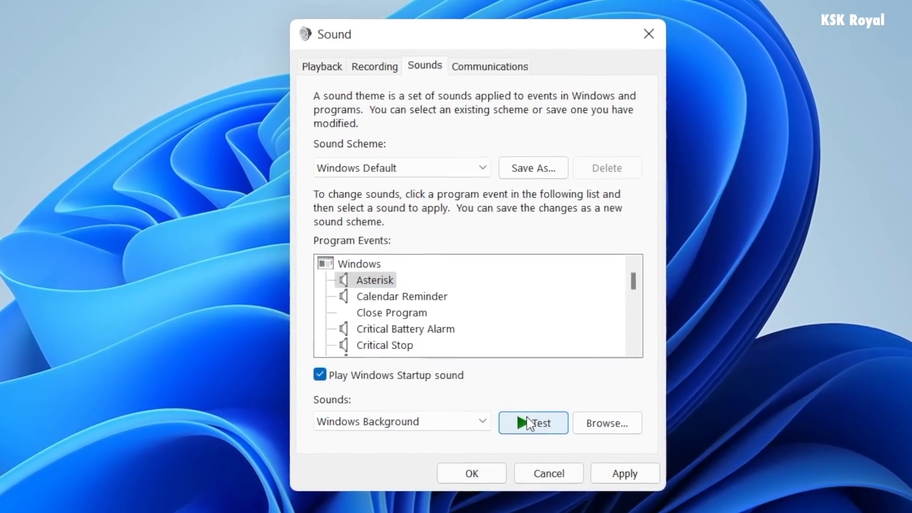
left_click(389, 297)
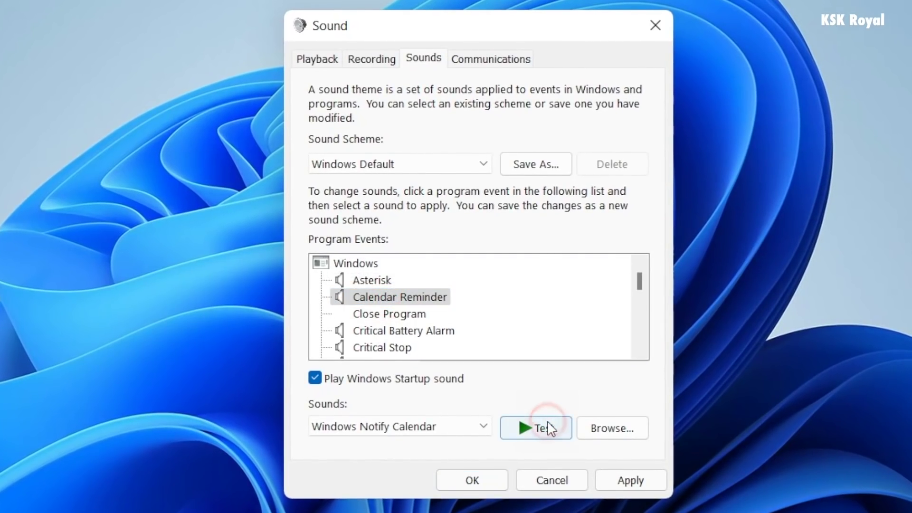
left_click(387, 330)
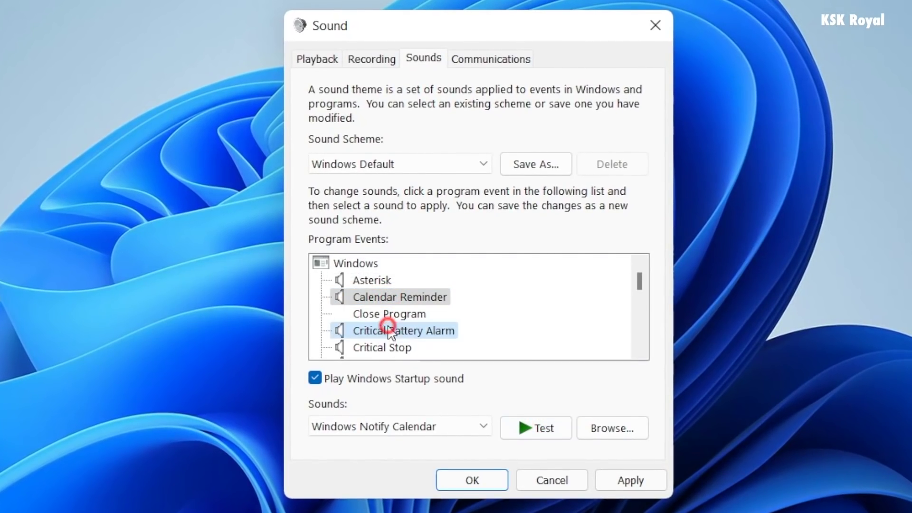
left_click(411, 349)
scroll(418, 347, "down", 1)
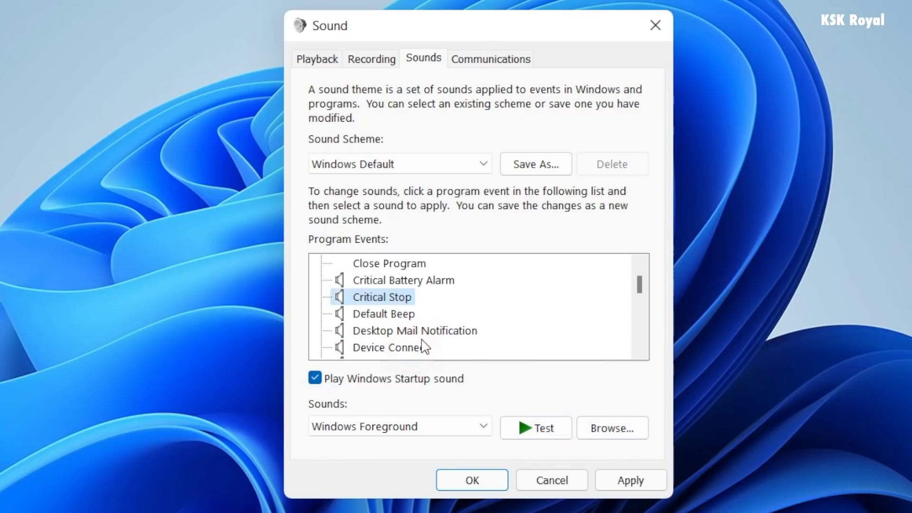
left_click(402, 314)
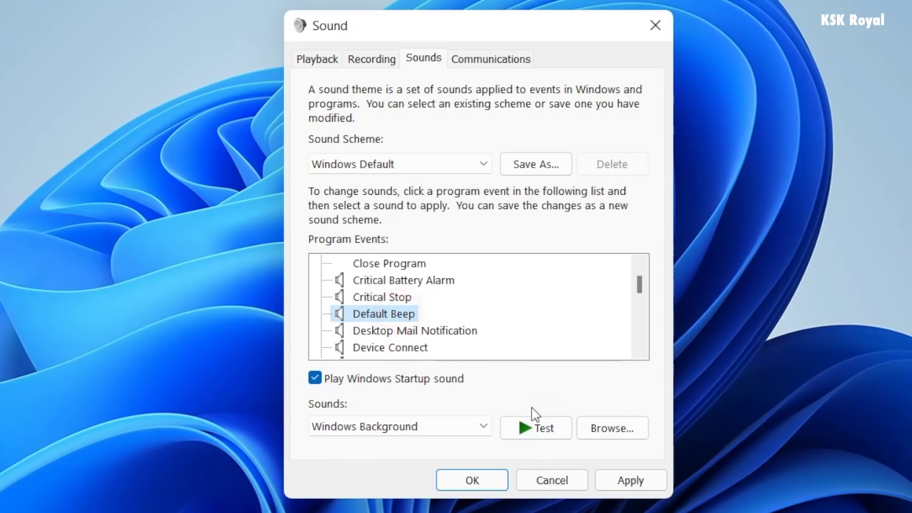
left_click(426, 332)
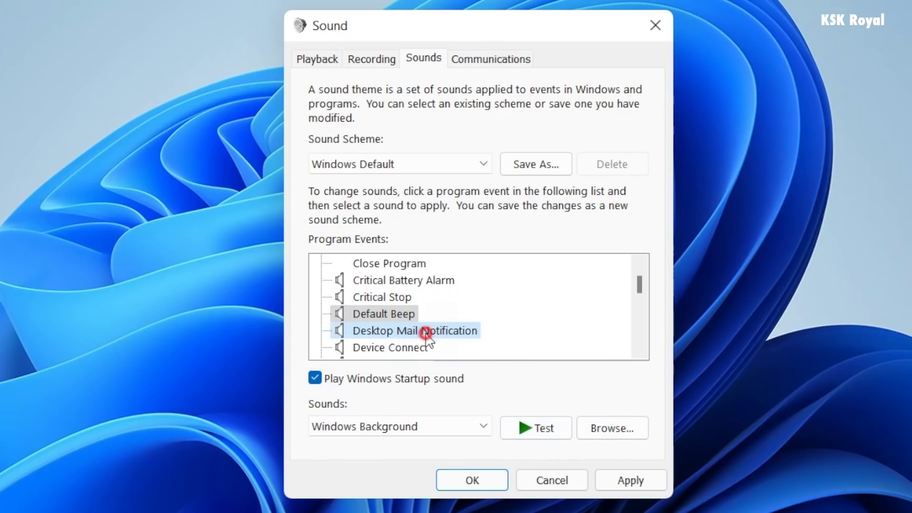
Go through events from Device Connect to Low Battery Alarm, testing Device Connect and Low Battery Alarm sounds.
scroll(457, 357, "down", 1)
left_click(363, 297)
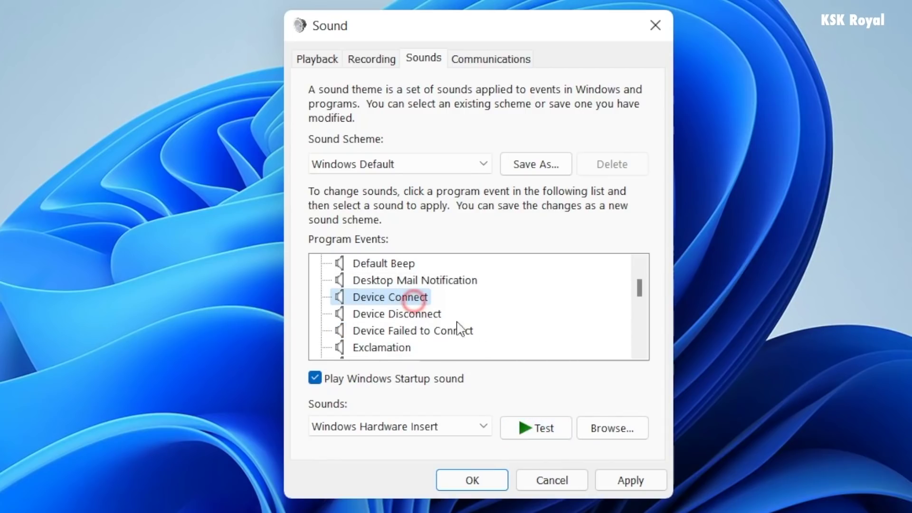
left_click(543, 429)
left_click(430, 315)
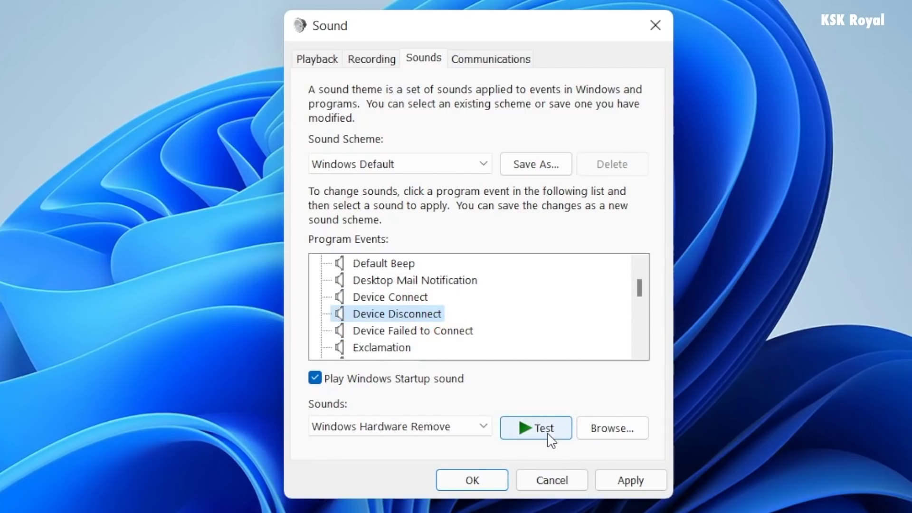
left_click(429, 328)
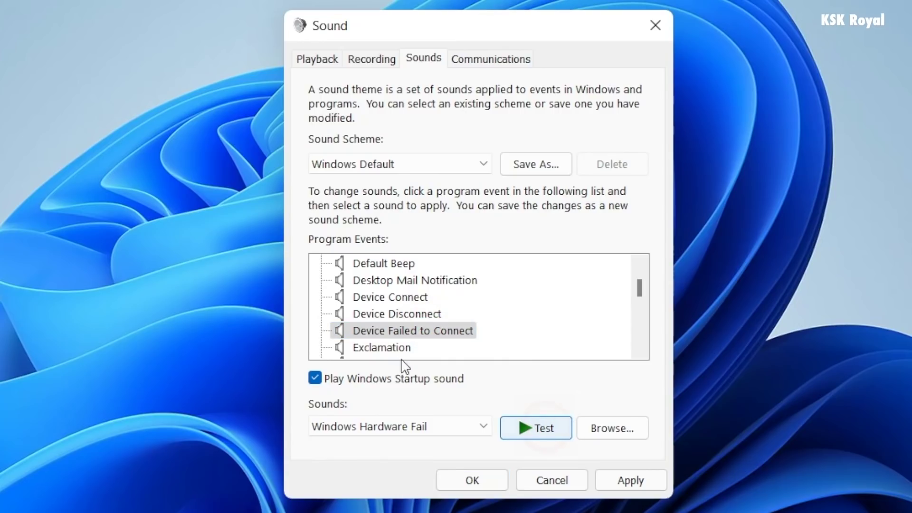
left_click(388, 347)
scroll(454, 348, "down", 1)
left_click(343, 314)
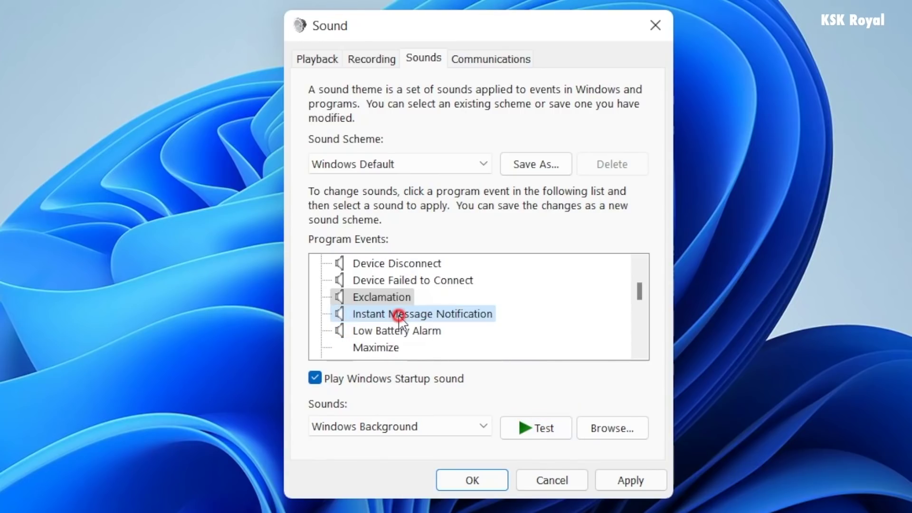
left_click(410, 329)
left_click(537, 428)
Select Message Nudge and New Fax Notification, testing the New Fax Notification sound.
scroll(502, 335, "down", 1)
left_click(415, 348)
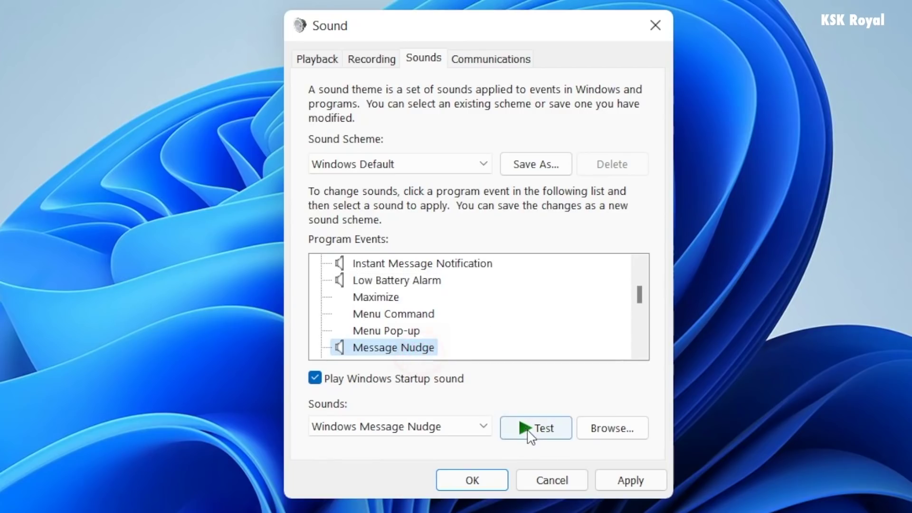
scroll(477, 339, "down", 1)
left_click(386, 331)
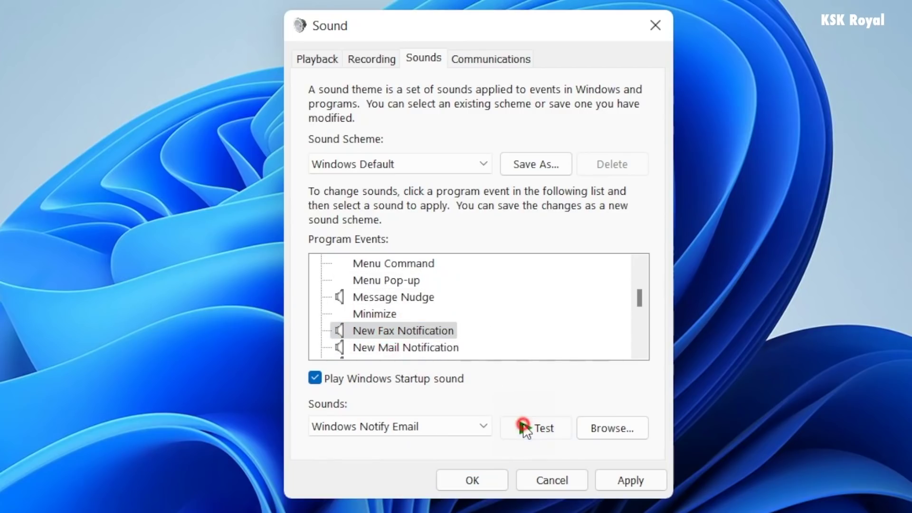
left_click(524, 430)
scroll(469, 334, "down", 1)
Test the NFP Connection and New Text Message Notification sounds, ending on the Notification event.
left_click(421, 300)
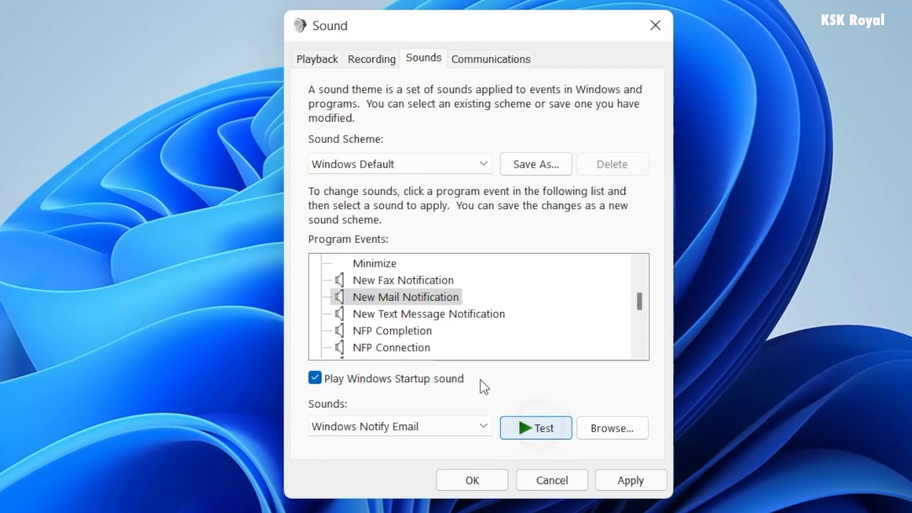
left_click(425, 332)
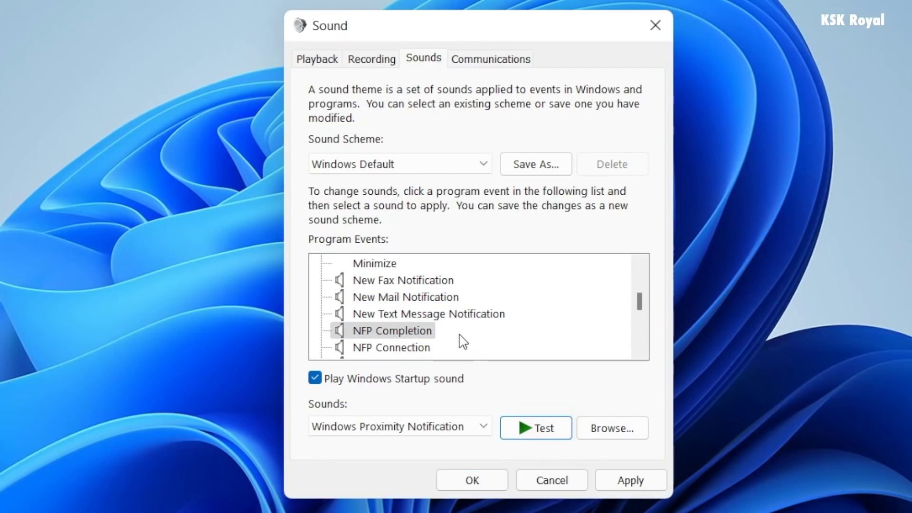
left_click(399, 347)
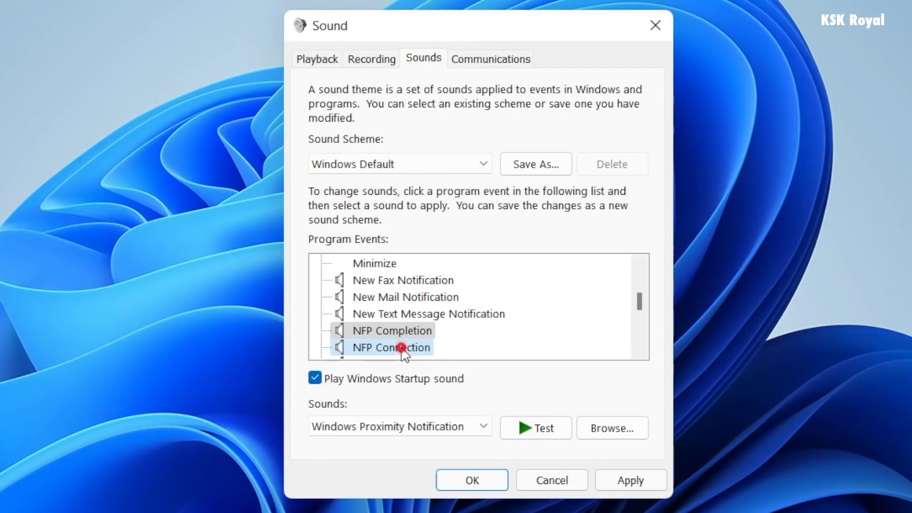
left_click(537, 432)
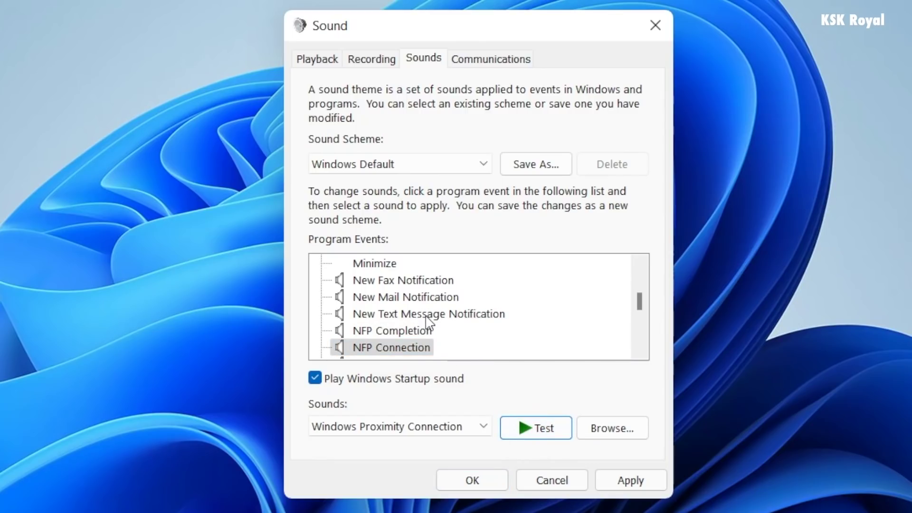
left_click(454, 318)
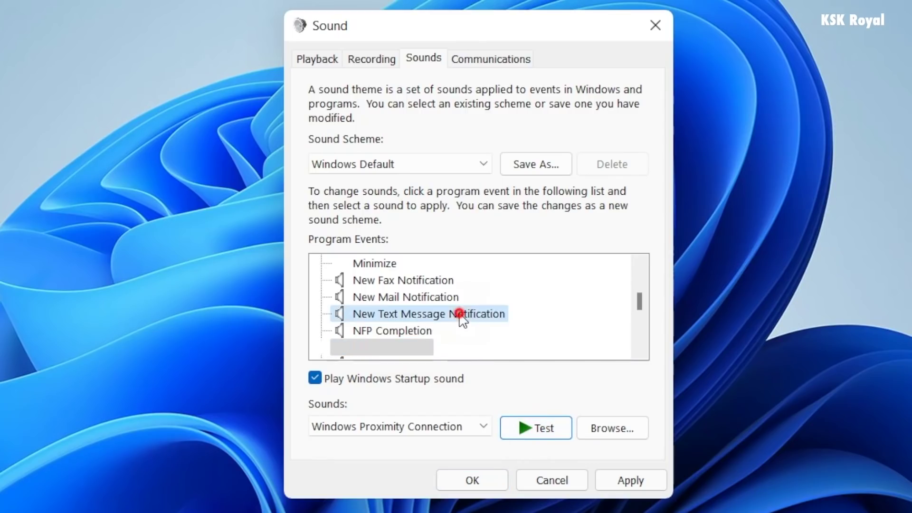
left_click(536, 428)
scroll(478, 342, "down", 1)
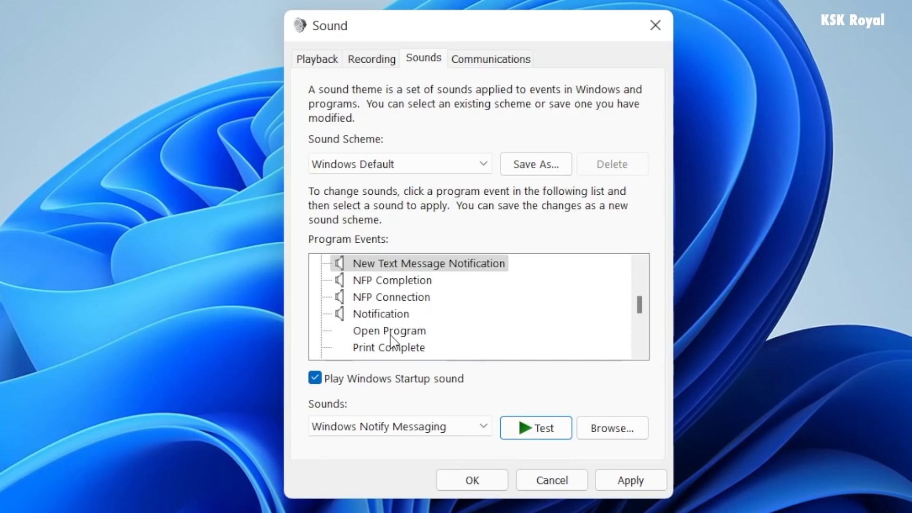
left_click(381, 315)
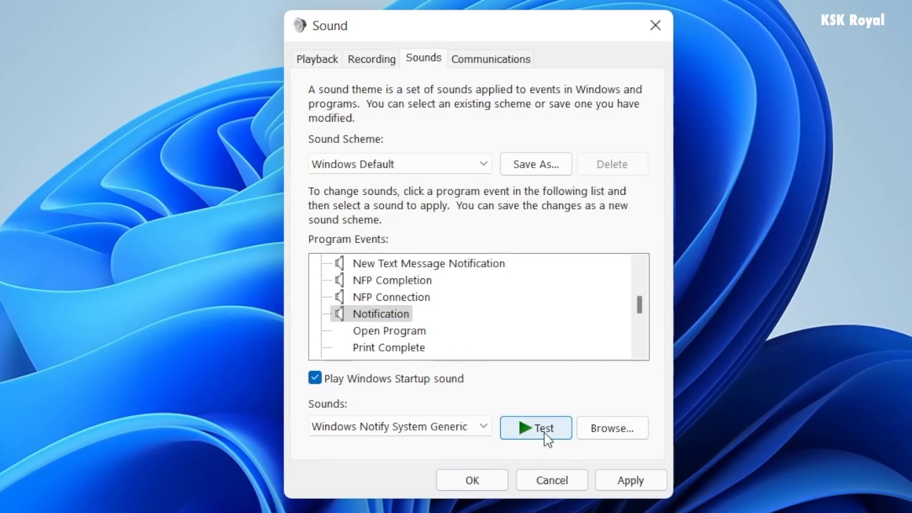